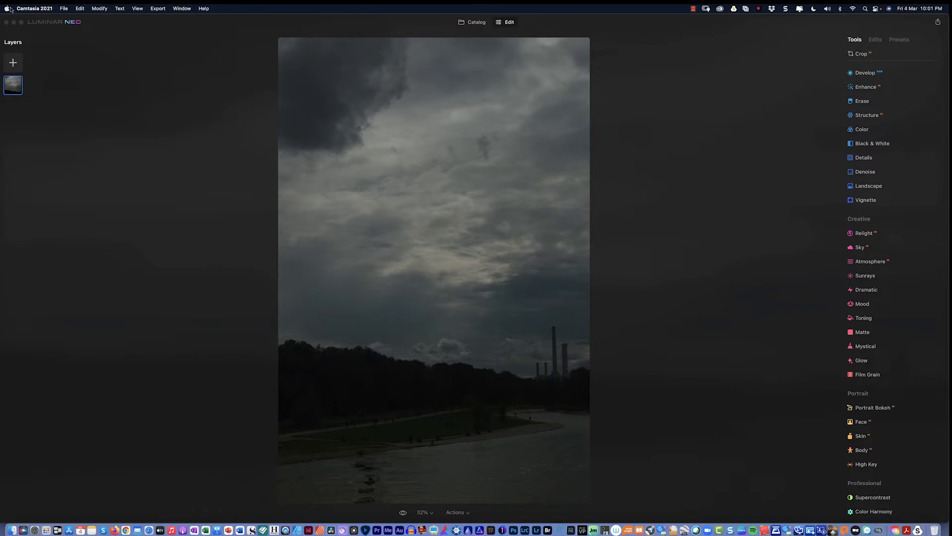
Set Exposure to about 0.56, Smart Contrast 27, Highlights 16 and Shadows 30.
click(873, 77)
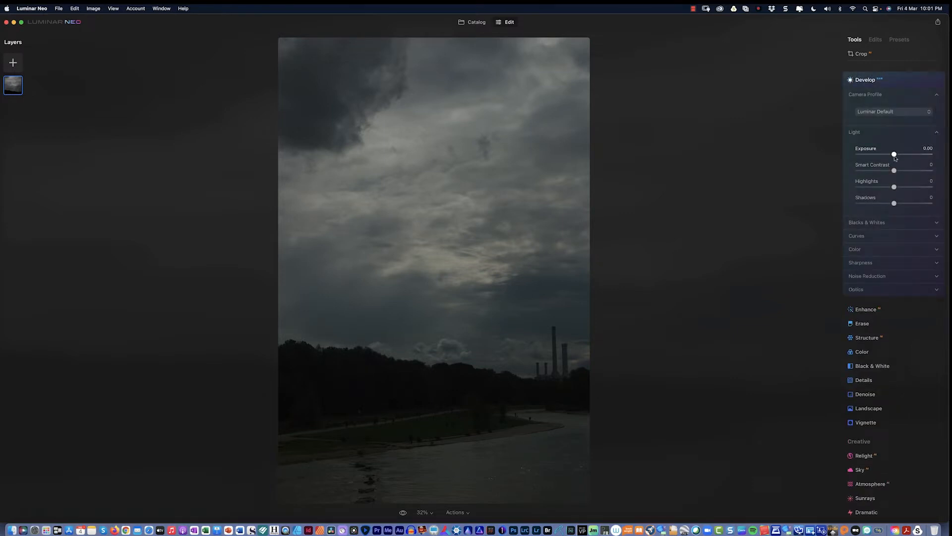
drag(895, 156, 902, 156)
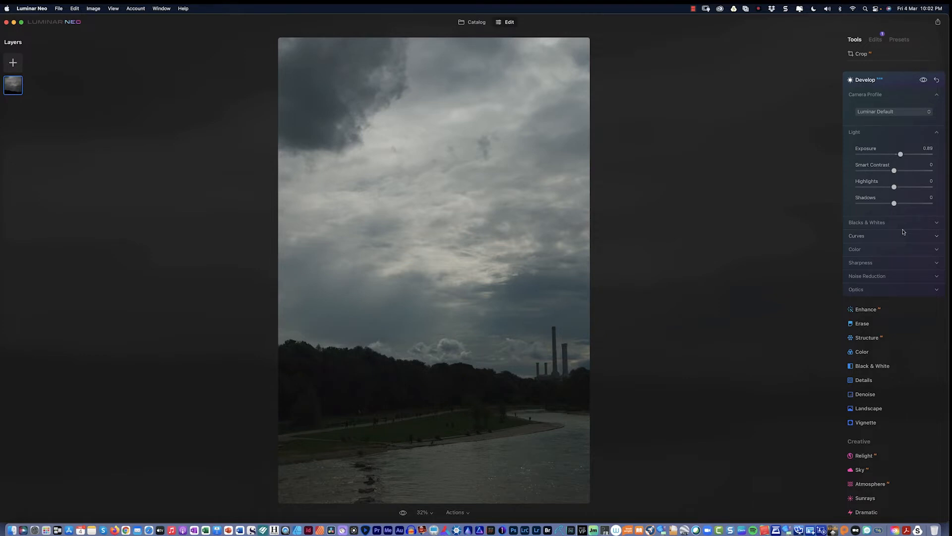
drag(901, 154, 899, 156)
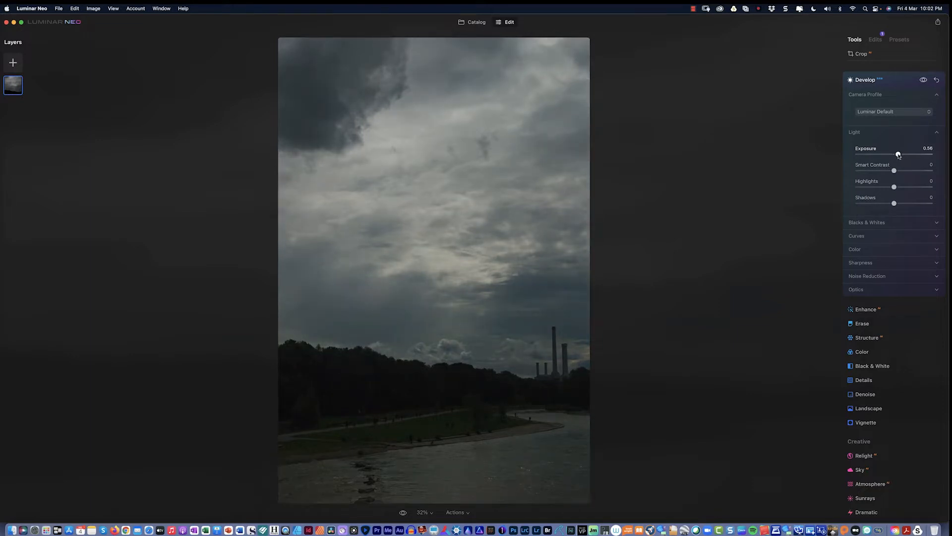
drag(895, 172, 905, 172)
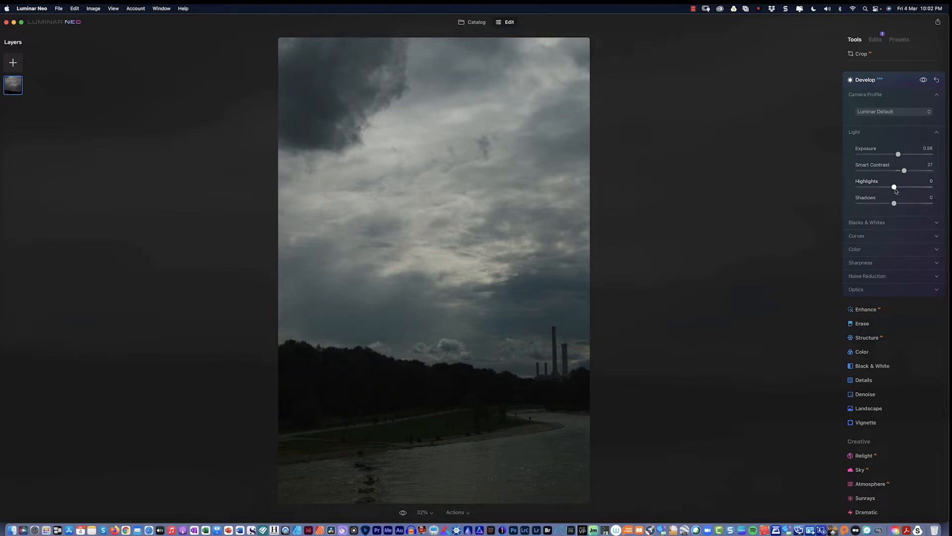
drag(895, 187, 928, 205)
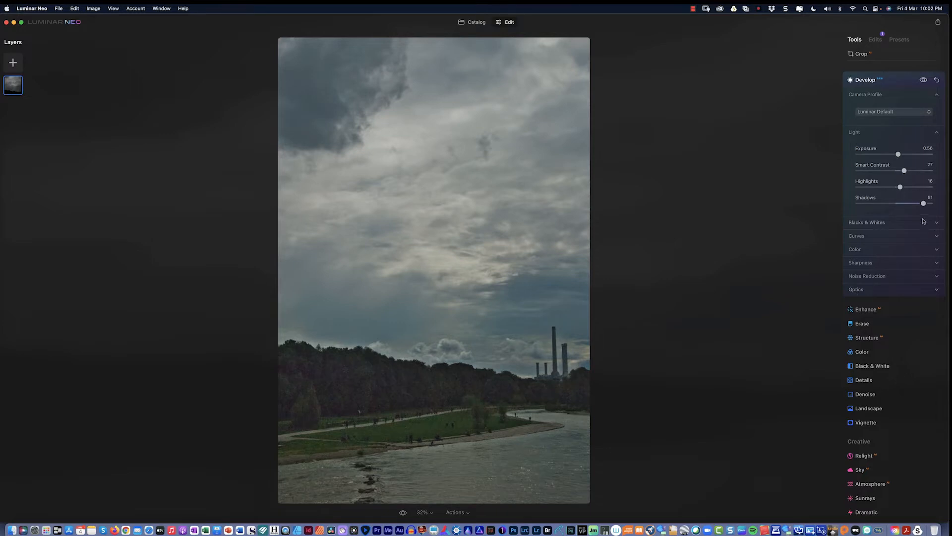
drag(924, 203, 904, 206)
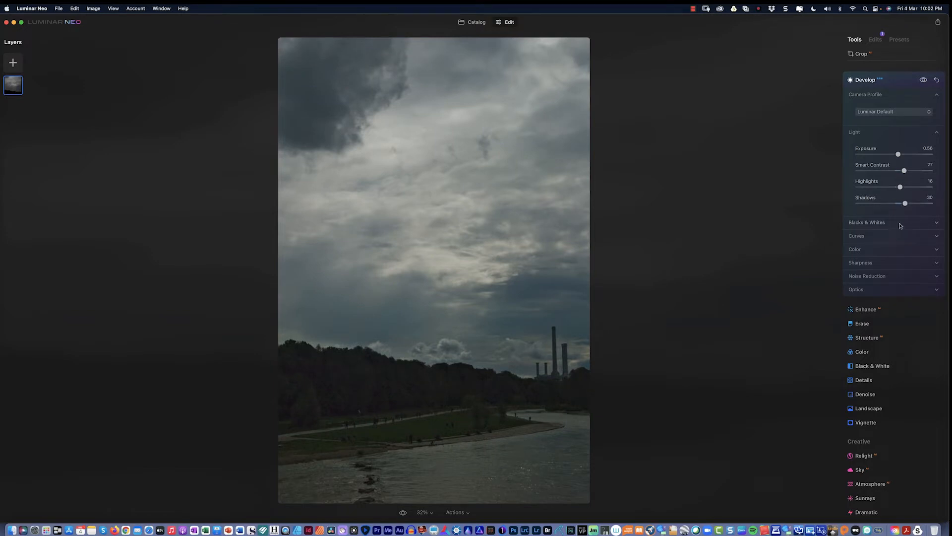
click(900, 224)
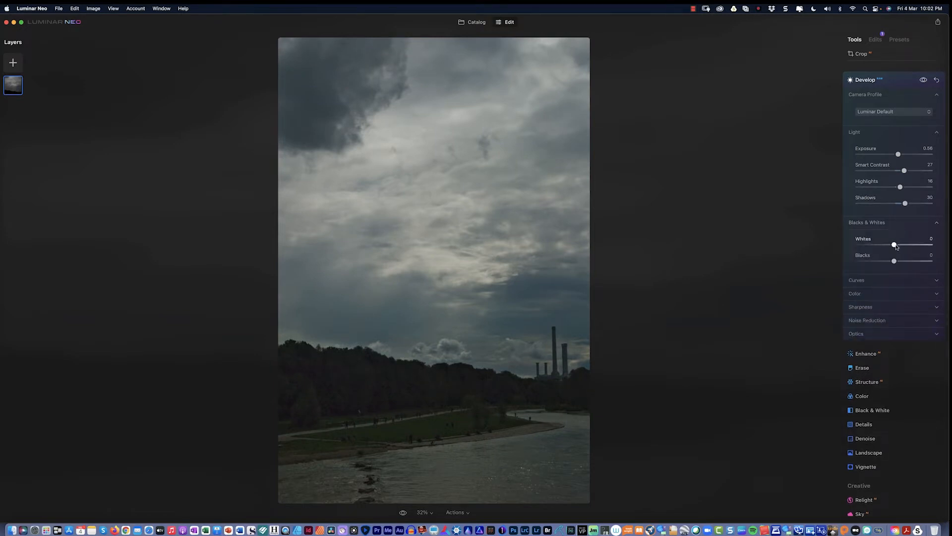
Raise Whites to 12 and add two gentle points on the RGB tone curve.
drag(896, 246, 896, 262)
click(891, 280)
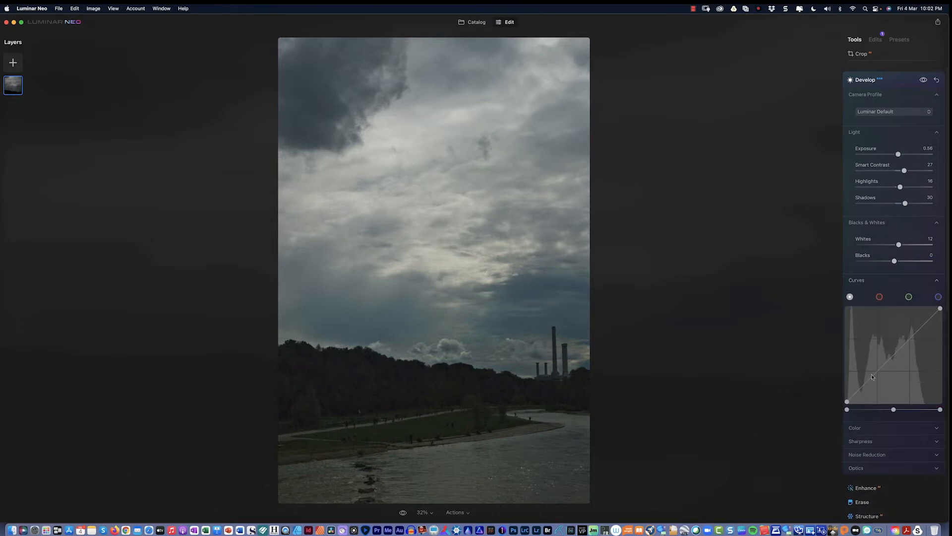
drag(872, 377, 872, 378)
click(918, 330)
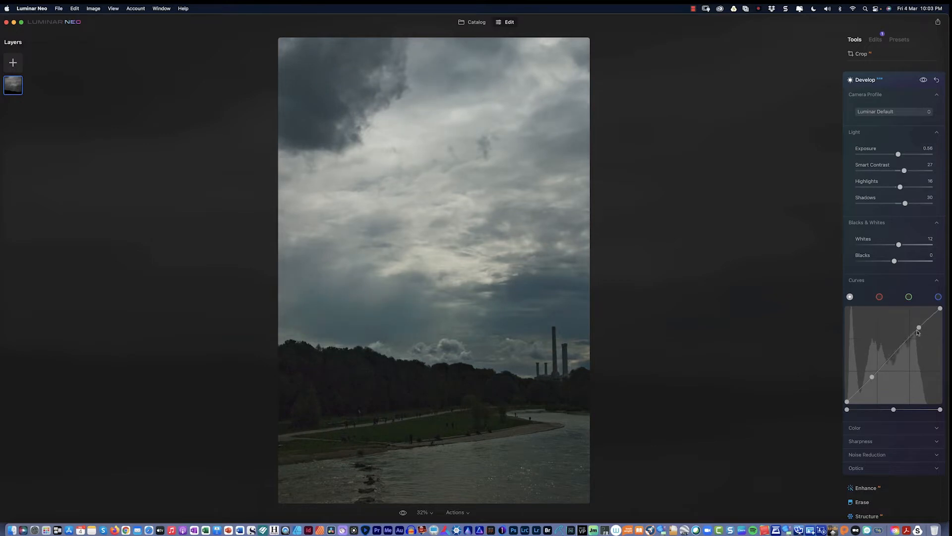
Apply noise reduction with Luminosity 26 and Color 17.
scroll(885, 352, down, 5)
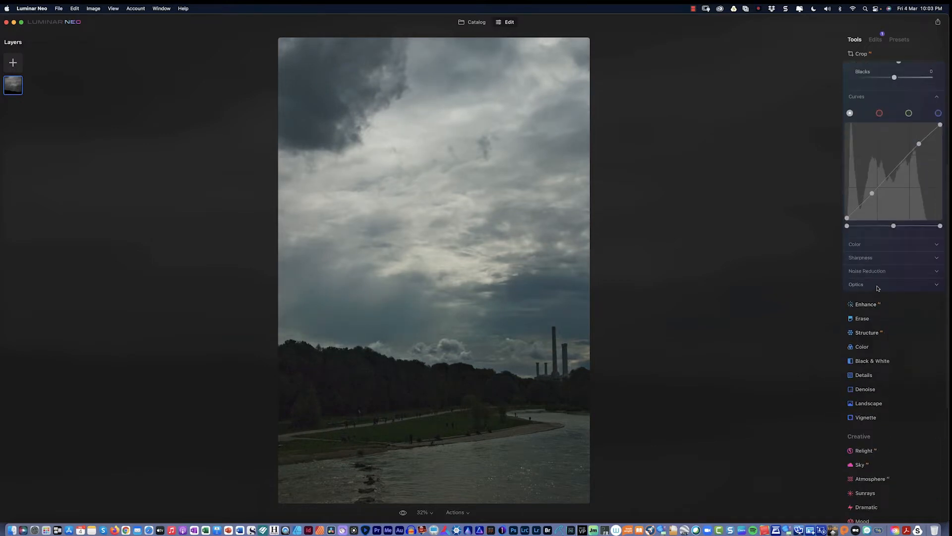
click(872, 273)
scroll(865, 301, up, 5)
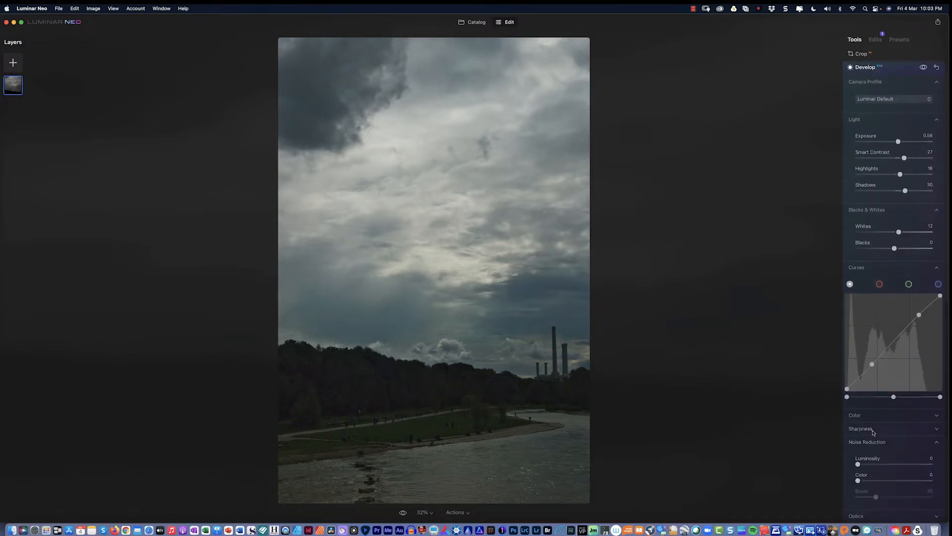
scroll(873, 433, down, 2)
drag(858, 425, 871, 411)
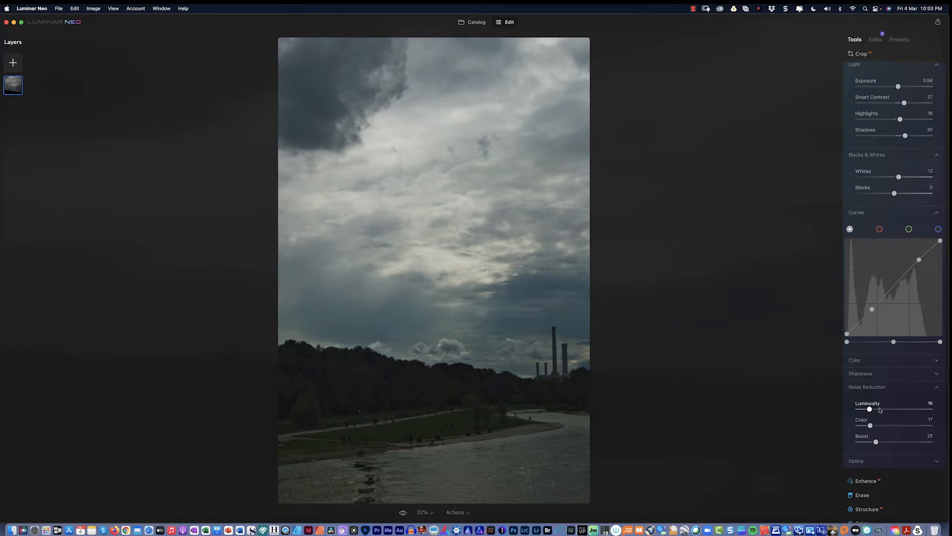
scroll(879, 410, down, 4)
scroll(879, 410, down, 2)
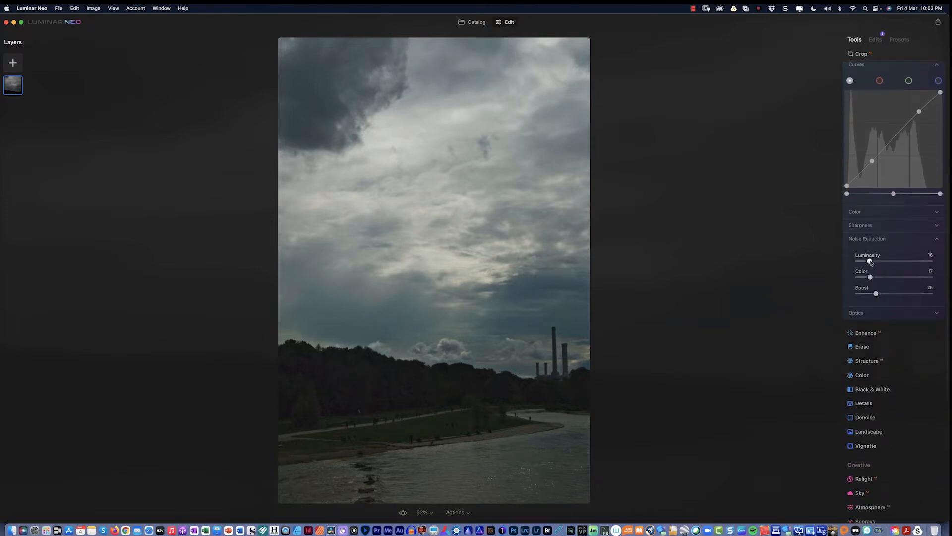
drag(869, 261, 879, 265)
Set Enhance Accent to 22 and Sky Enhancer to 31.
click(876, 333)
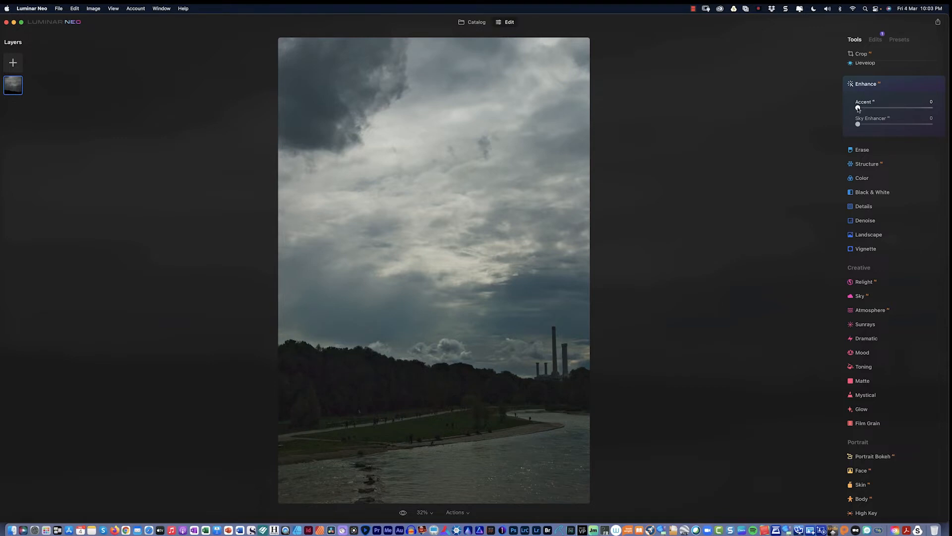
drag(858, 108, 876, 112)
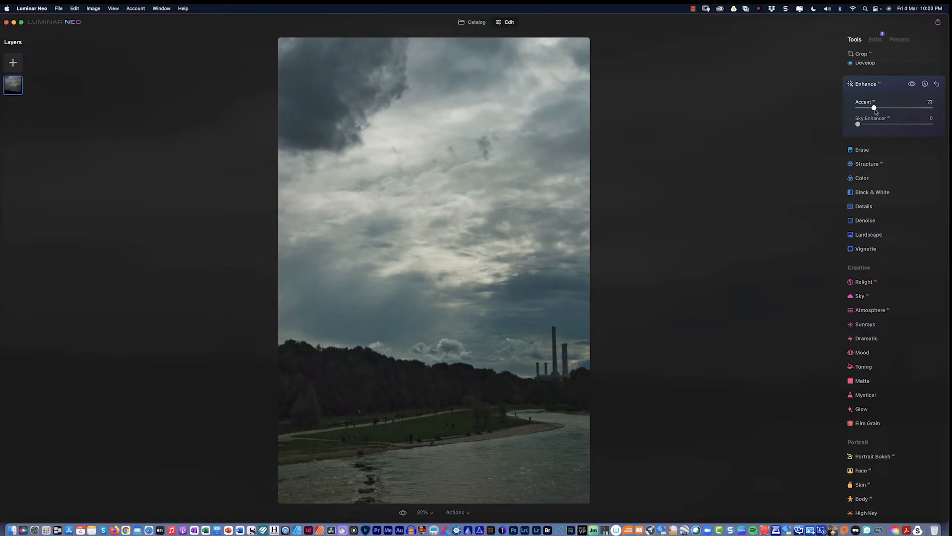
drag(858, 124, 883, 126)
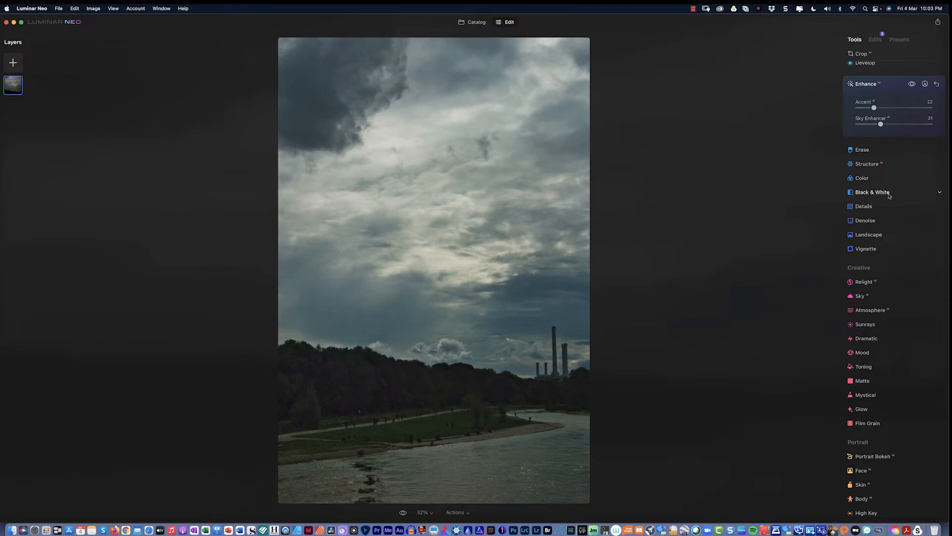
Raise Color Vibrance to 16 for more vivid colours.
click(875, 180)
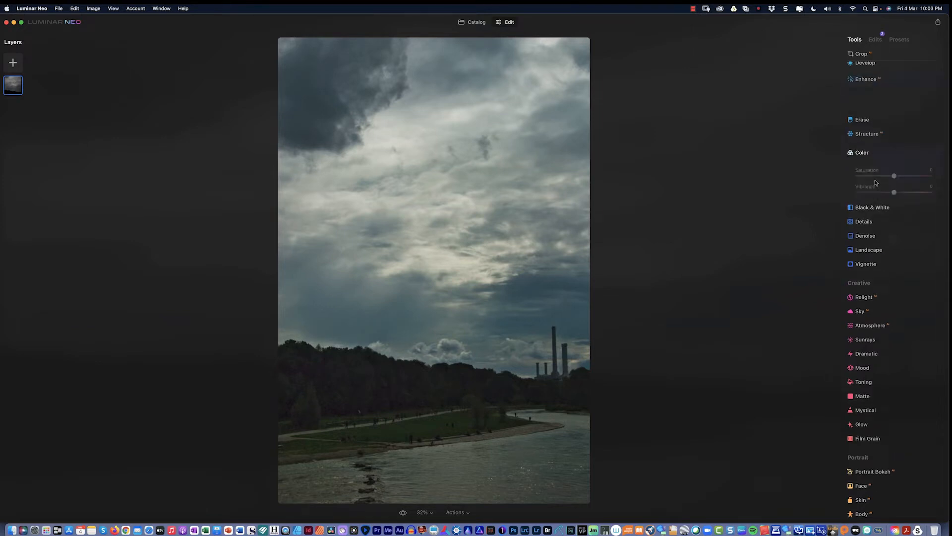
drag(894, 167, 902, 168)
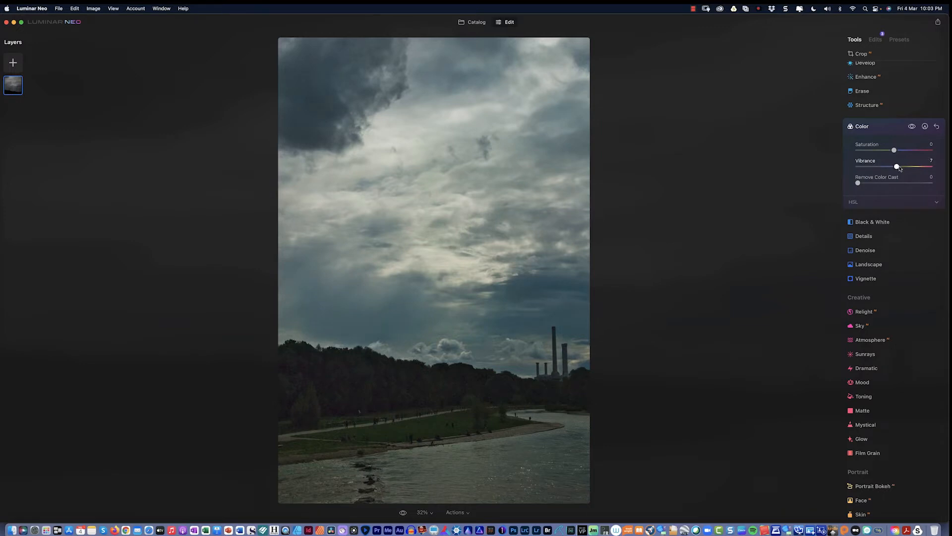
scroll(872, 193, down, 1)
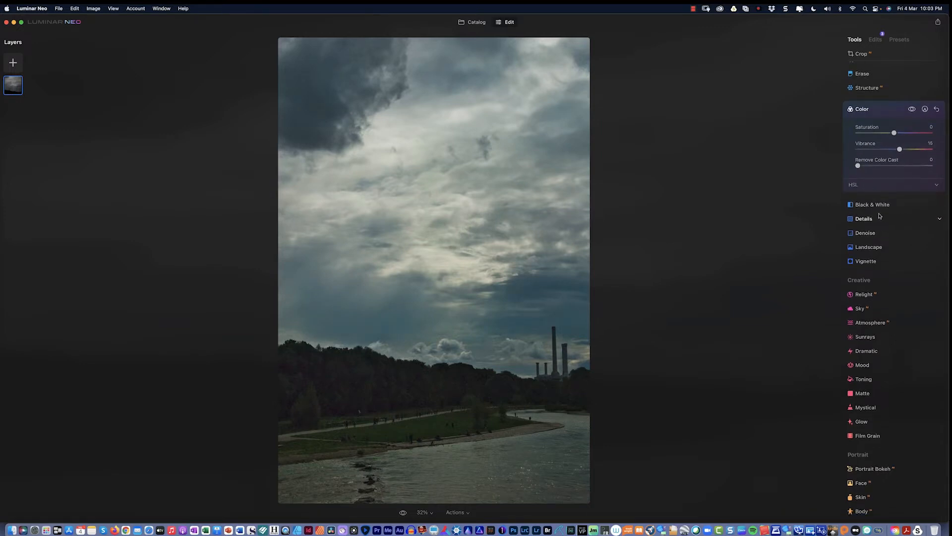
click(882, 219)
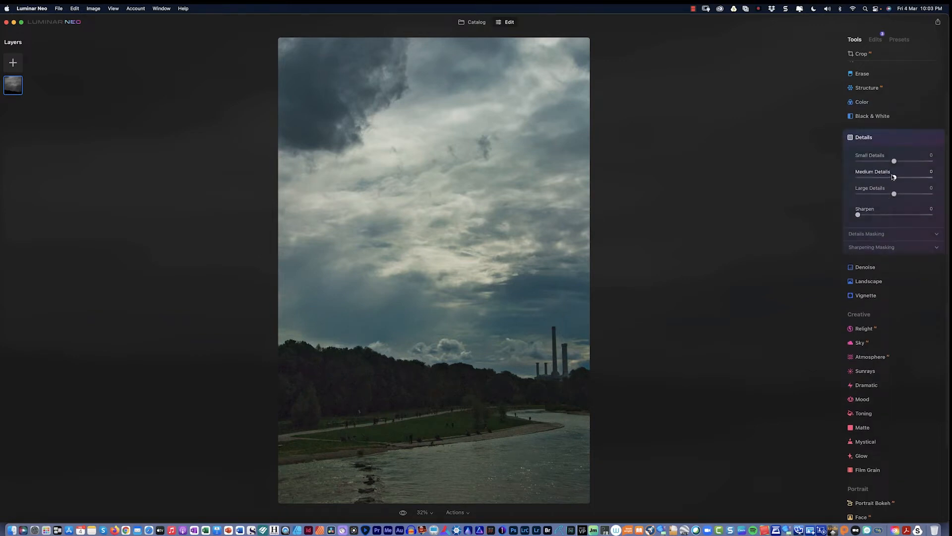
drag(894, 179, 900, 178)
drag(860, 217, 861, 217)
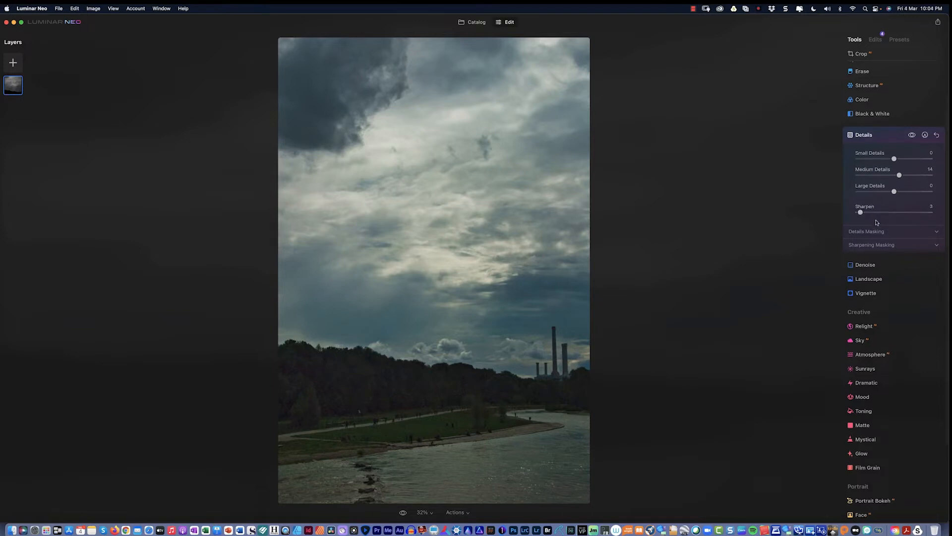
scroll(876, 223, down, 1)
scroll(876, 223, down, 2)
click(874, 218)
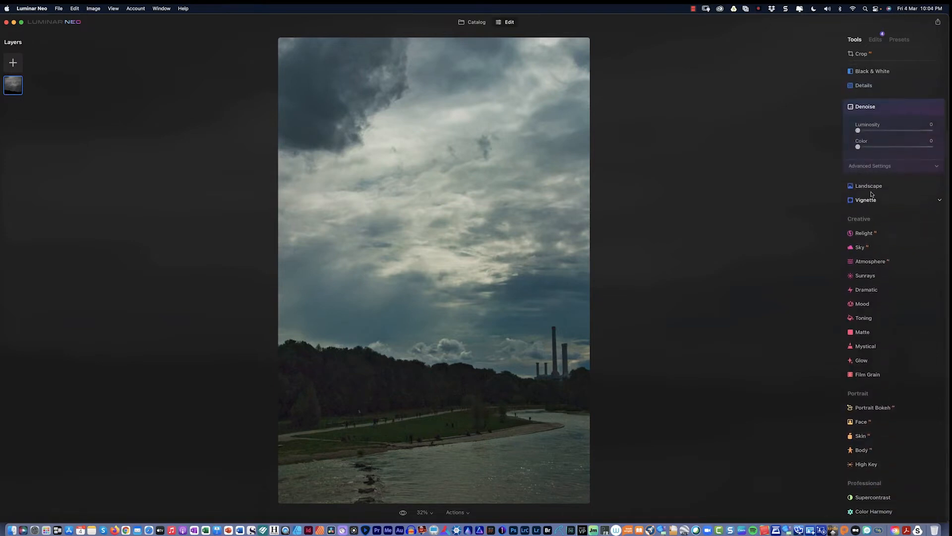
drag(860, 133, 871, 133)
click(870, 186)
drag(858, 144, 873, 148)
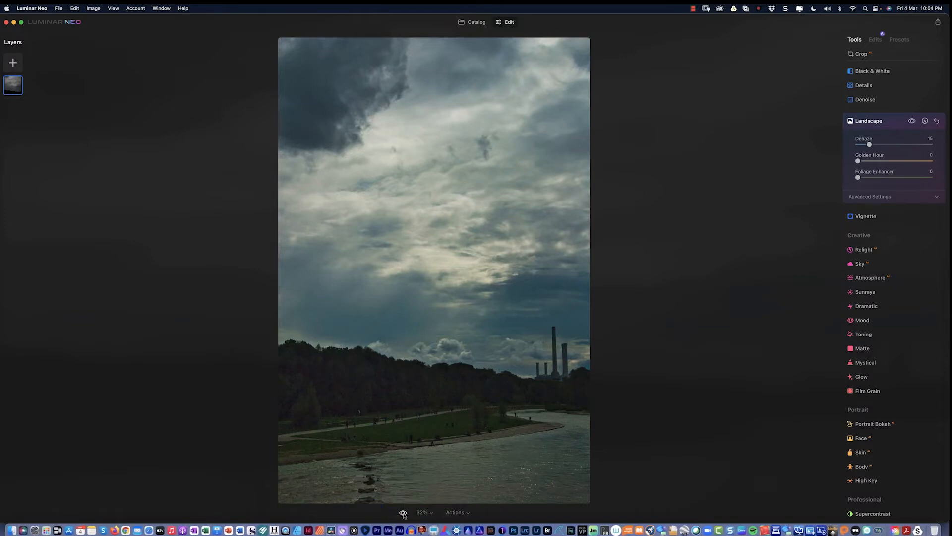
click(403, 513)
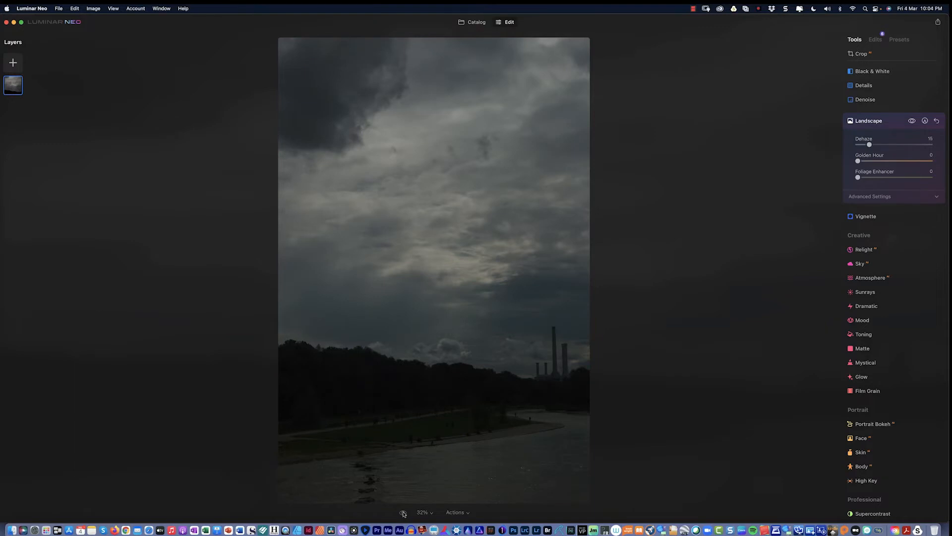
click(403, 514)
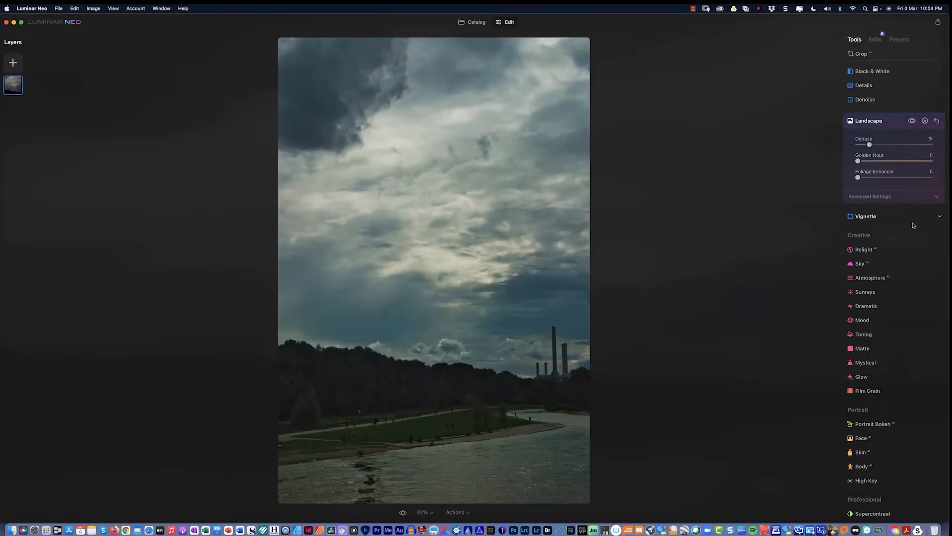
click(867, 219)
Relight the foreground: Brightness Near 53, Depth 85, Dehalo 35, Warmth Near 1.
click(865, 240)
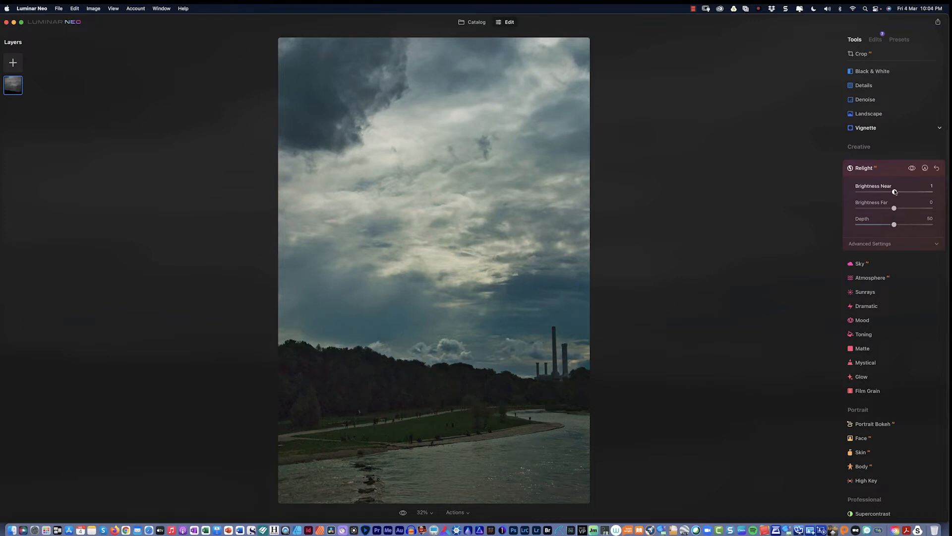
drag(894, 192, 915, 195)
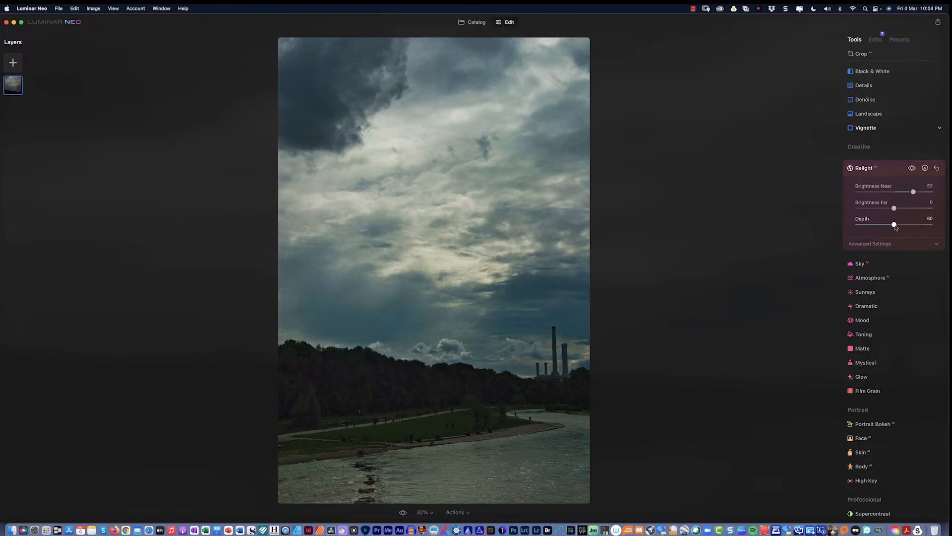
drag(894, 225, 921, 225)
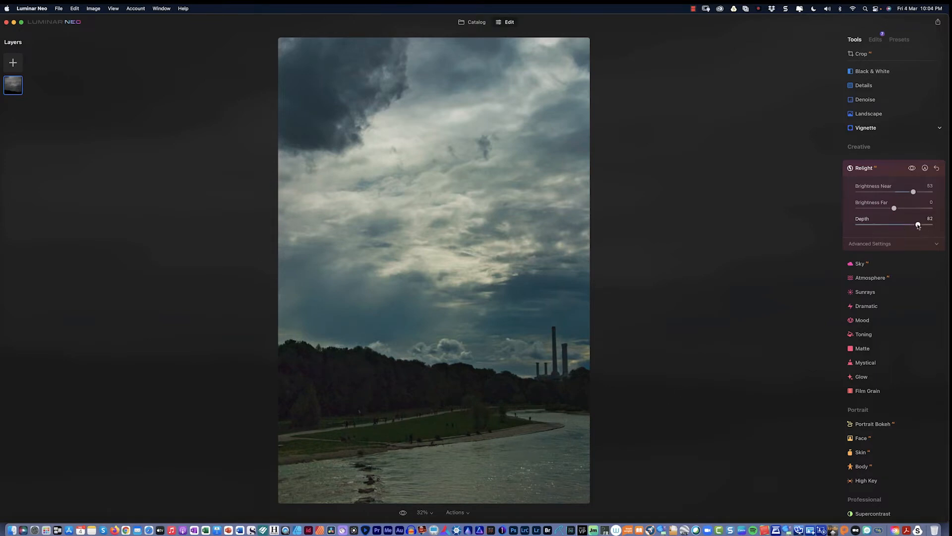
mouse_move(918, 226)
mouse_down()
mouse_move(855, 230)
mouse_move(920, 227)
mouse_up()
click(915, 244)
drag(880, 267, 895, 283)
scroll(890, 281, down, 2)
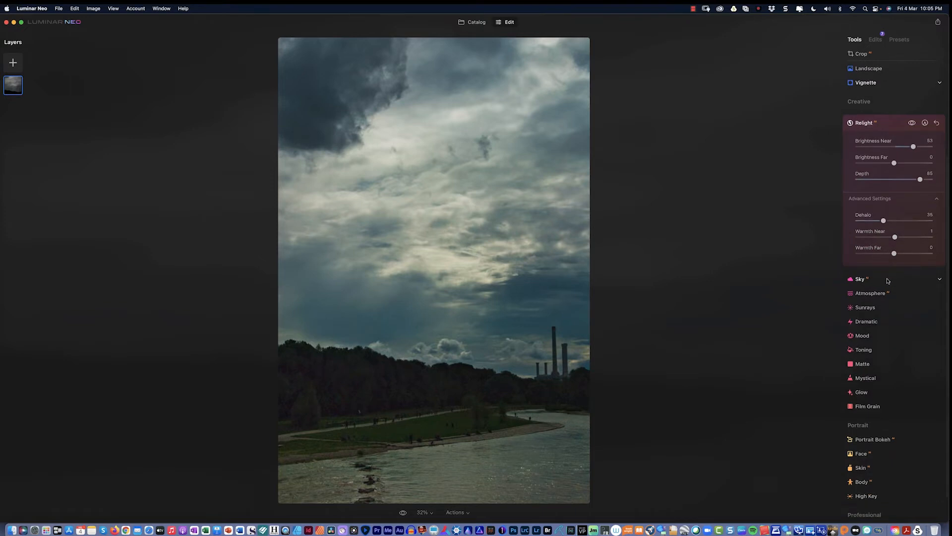
Preview Dramatic Sky 2, discard it to keep the original sky, and show Atmosphere settings.
click(887, 279)
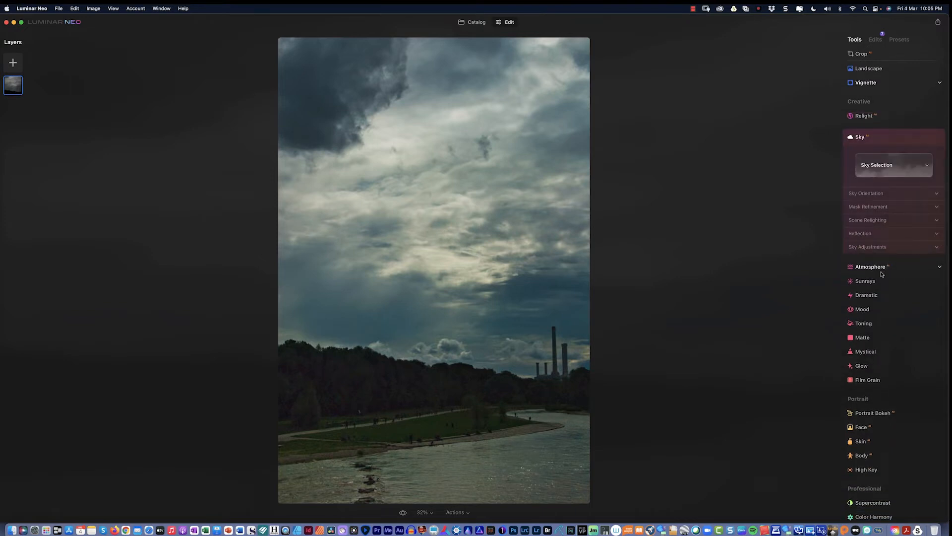
click(893, 164)
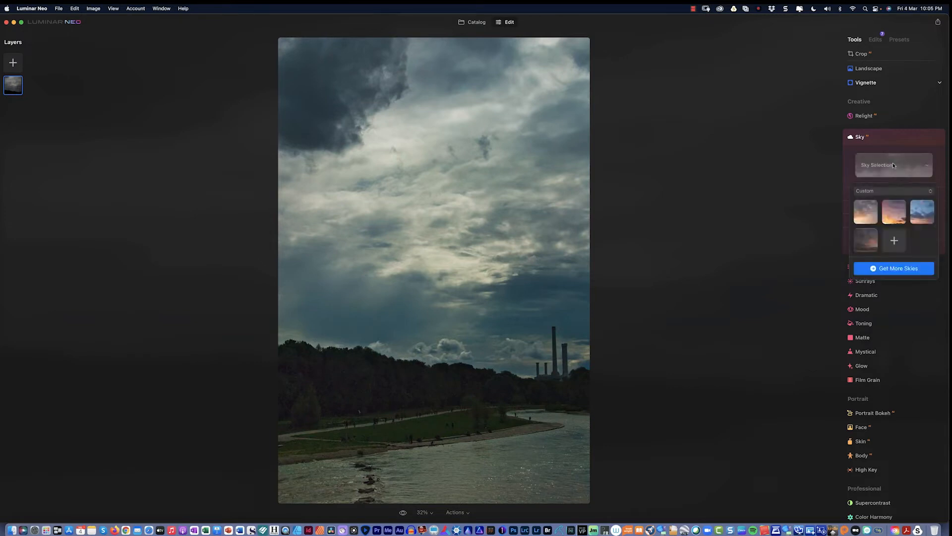
click(906, 192)
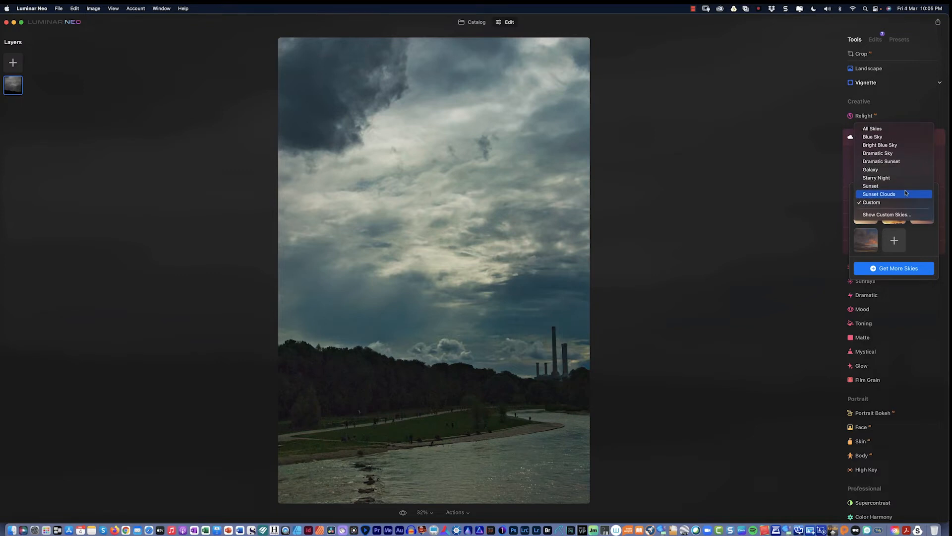
click(892, 154)
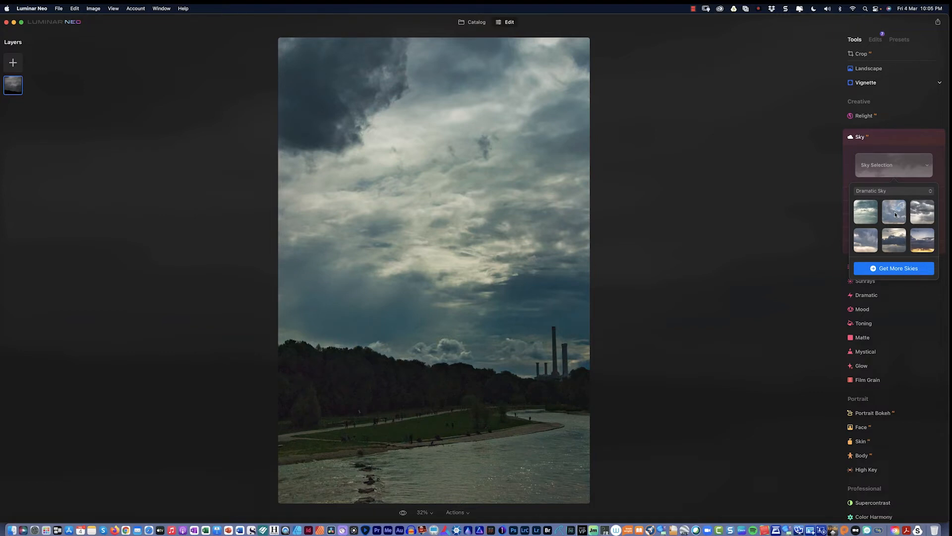
click(895, 214)
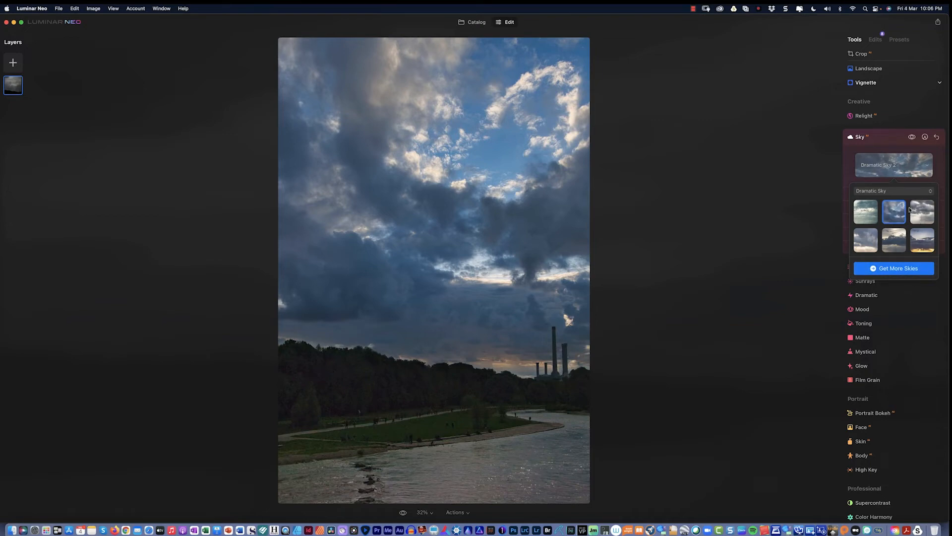
click(937, 137)
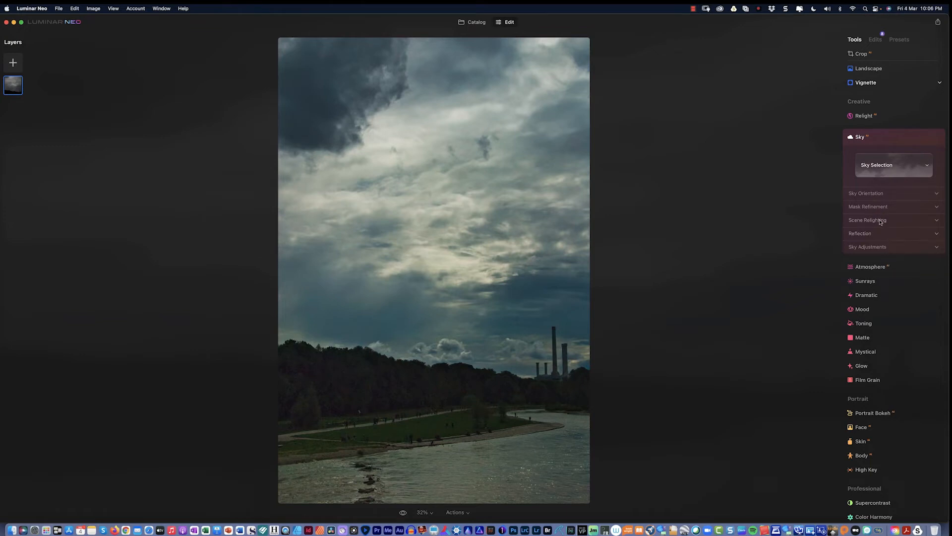
click(879, 268)
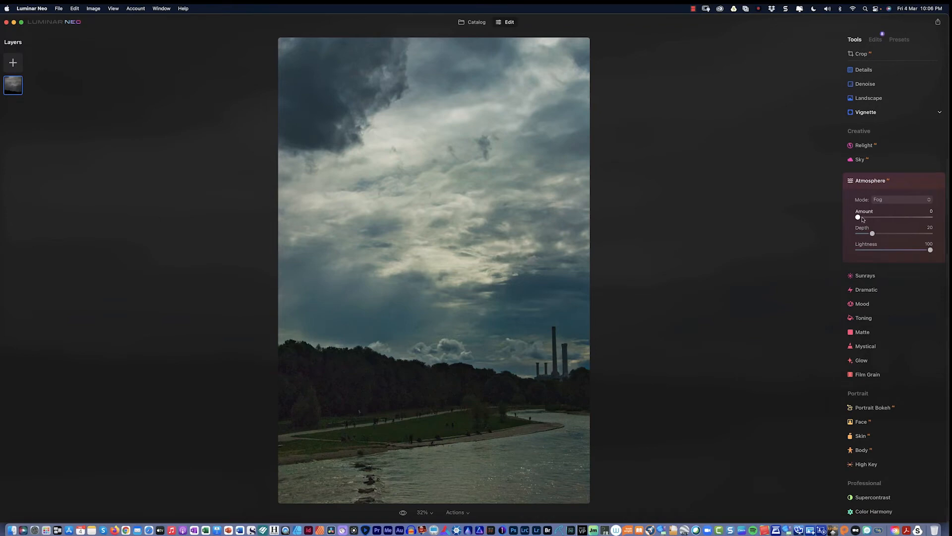
Place the Sunrays sun centre in the middle of the overcast sky.
click(873, 276)
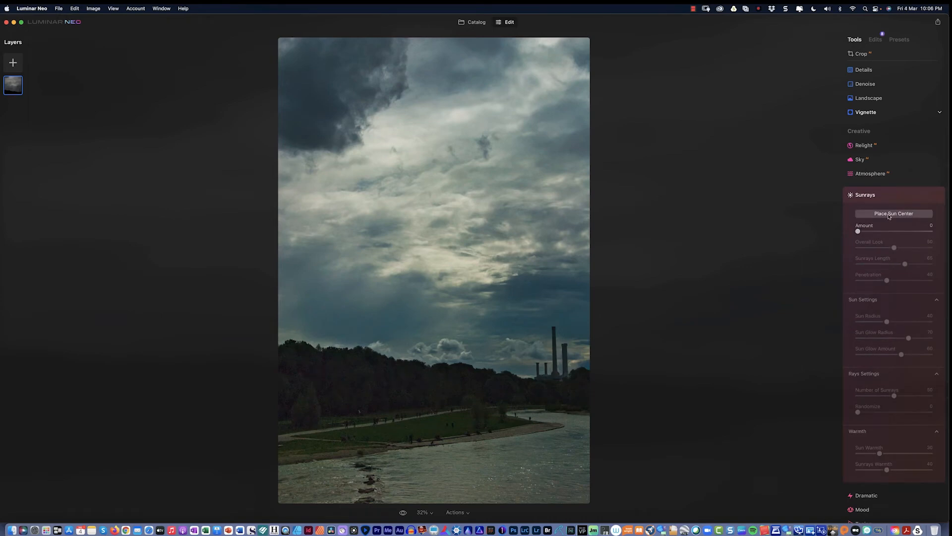
click(888, 216)
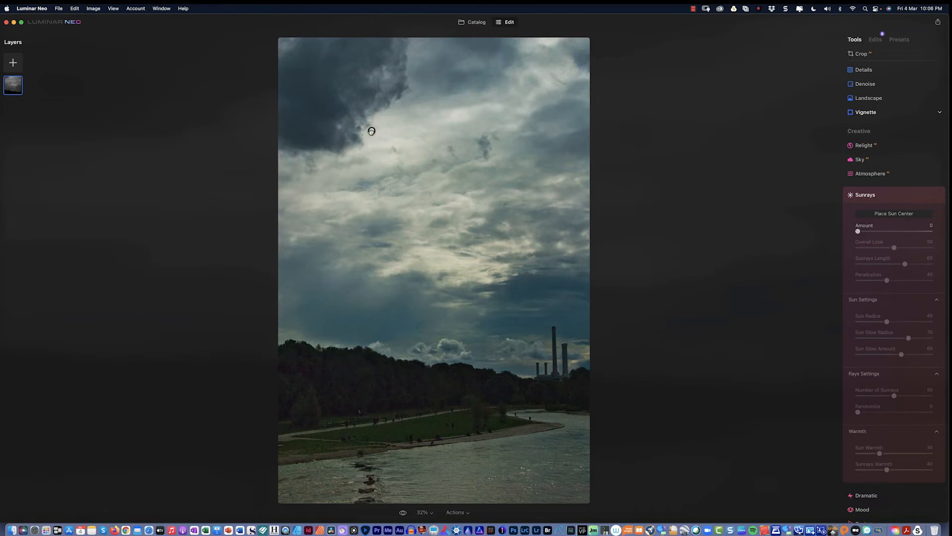
mouse_move(371, 131)
mouse_down()
mouse_move(386, 170)
mouse_move(458, 263)
mouse_up()
drag(458, 263, 456, 262)
Set Sunrays Amount 8, Overall Look 61, Sun Radius 54, Glow Radius 74, Sun Warmth 32.
drag(858, 232, 862, 236)
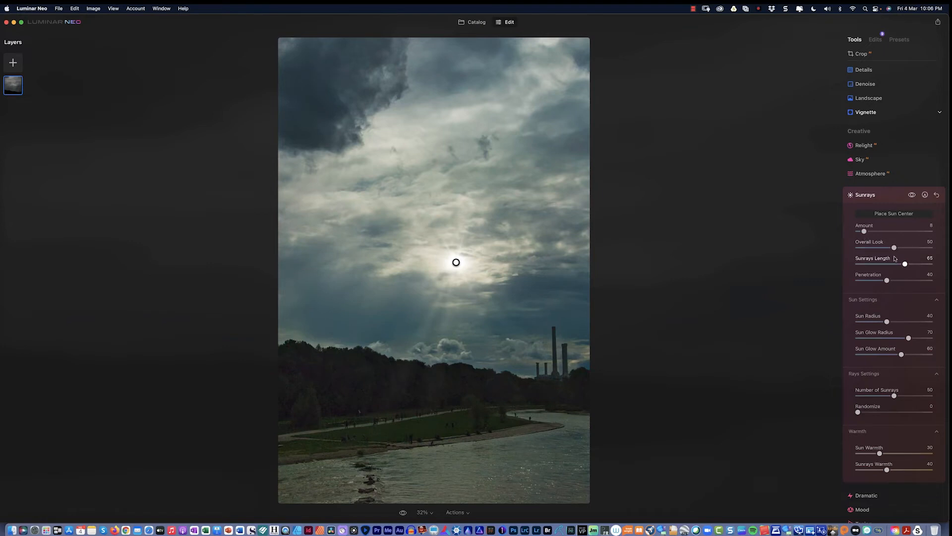
drag(894, 248, 895, 281)
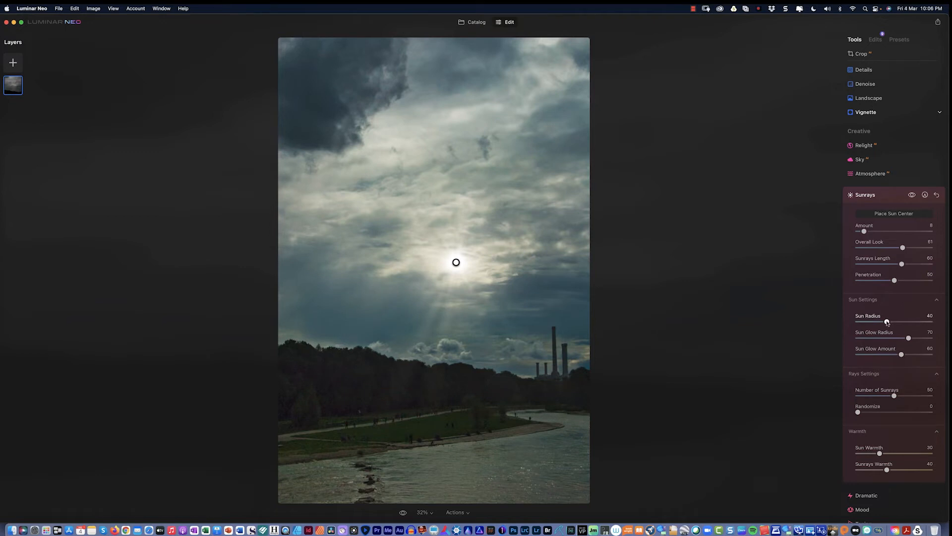
drag(887, 322, 898, 323)
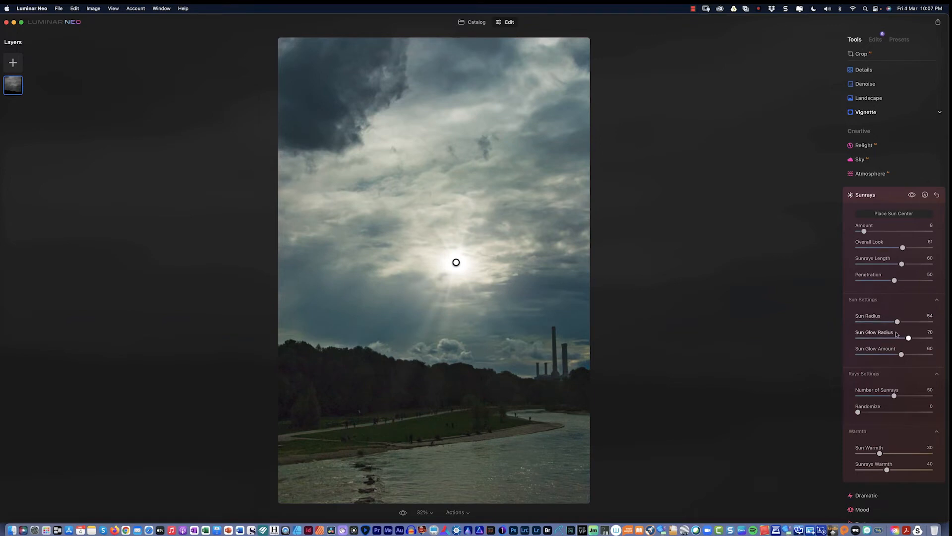
drag(908, 340, 906, 357)
scroll(891, 354, down, 4)
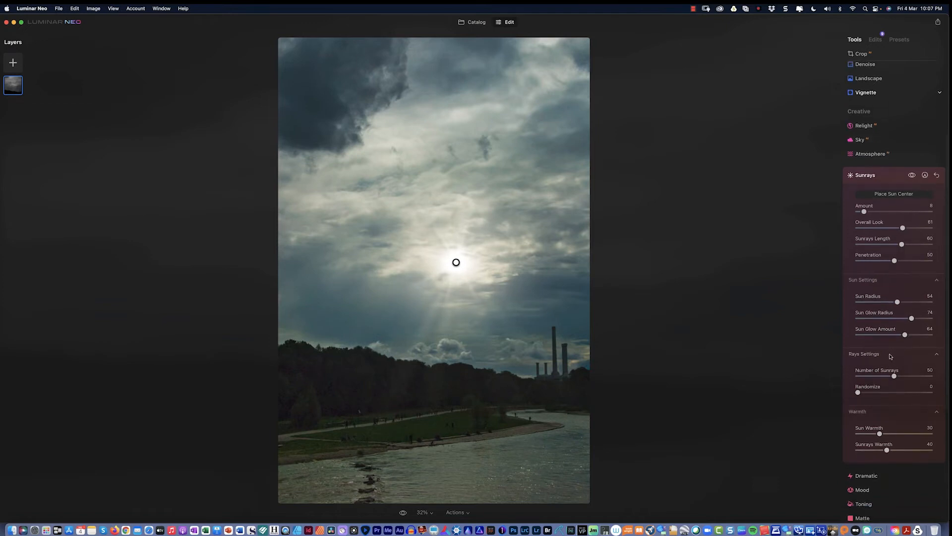
drag(880, 344, 884, 346)
scroll(881, 343, down, 2)
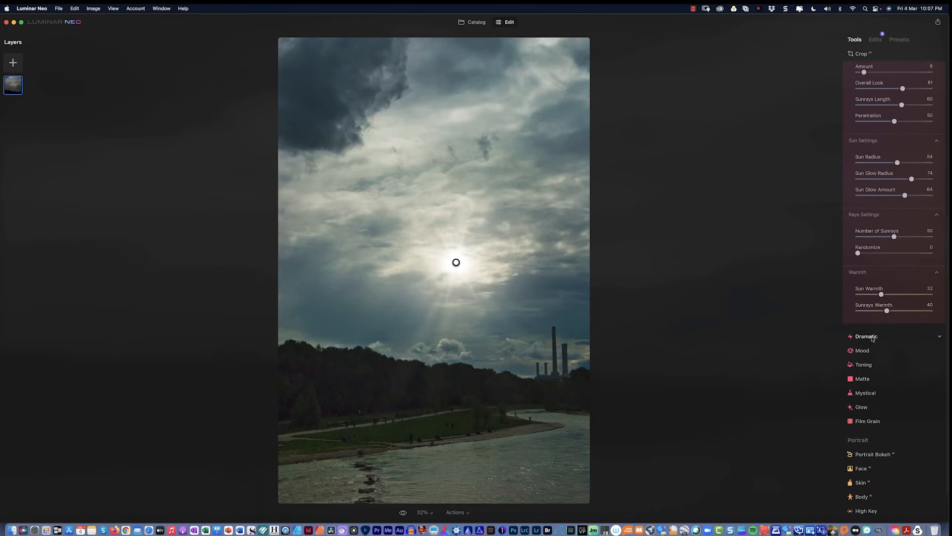
Add a slight Dramatic effect at Amount 1.
click(874, 341)
mouse_move(857, 307)
mouse_down()
mouse_move(849, 307)
mouse_move(859, 307)
mouse_up()
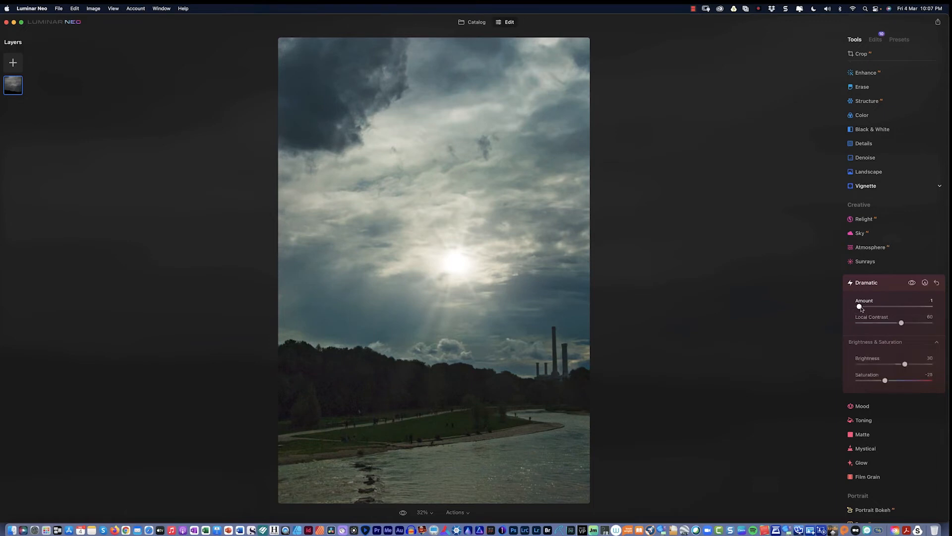
scroll(883, 377, down, 1)
Apply the Candlelight LUT from the Mood tool's Creative list.
click(873, 392)
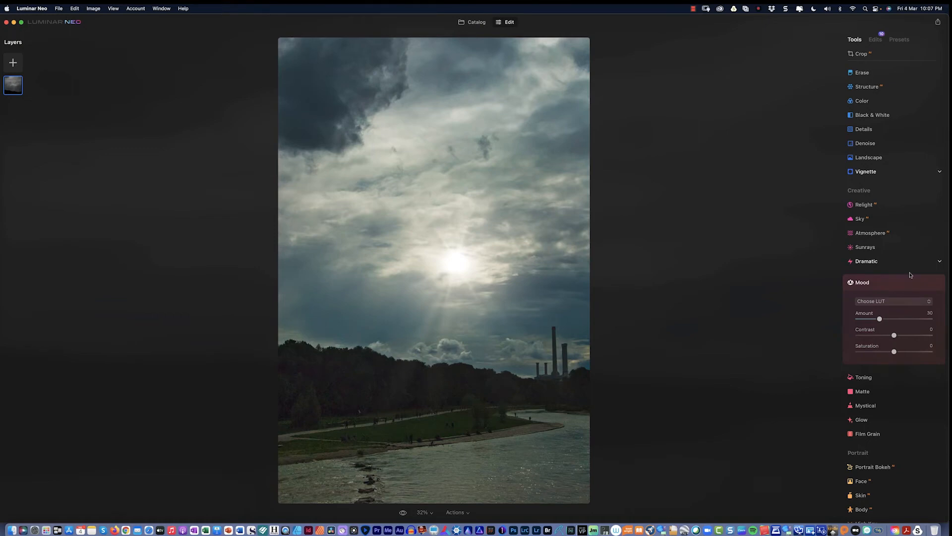
click(912, 302)
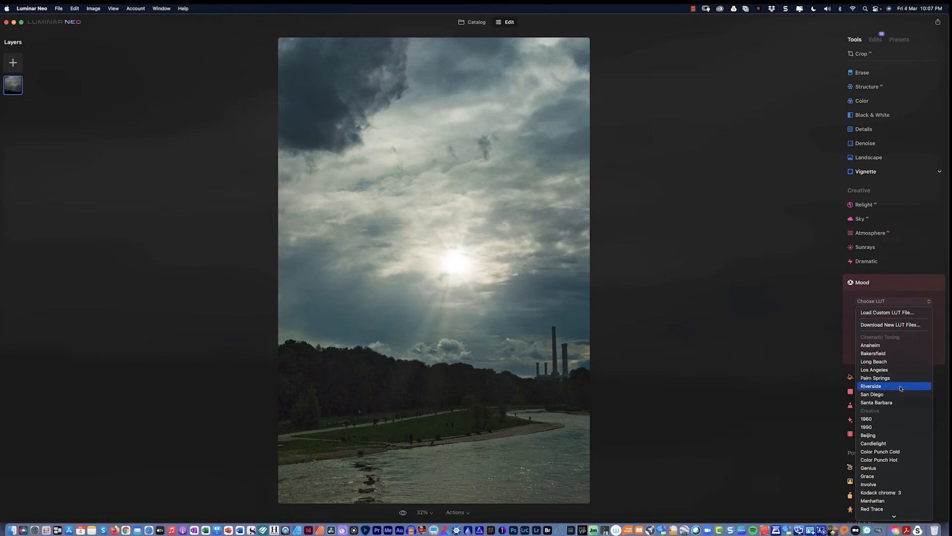
click(893, 444)
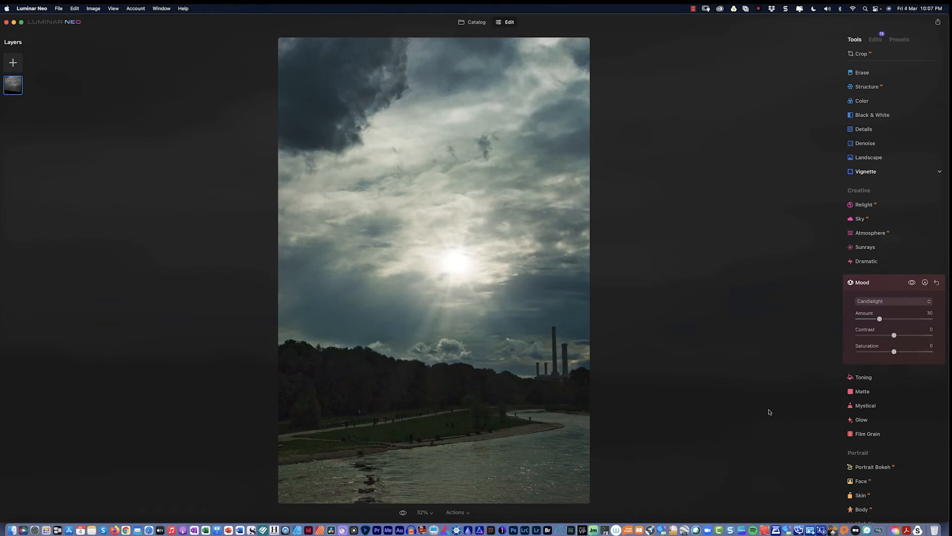
Try film grain and set it back to 0, then adjust the Glow amount.
click(871, 434)
drag(858, 377, 869, 378)
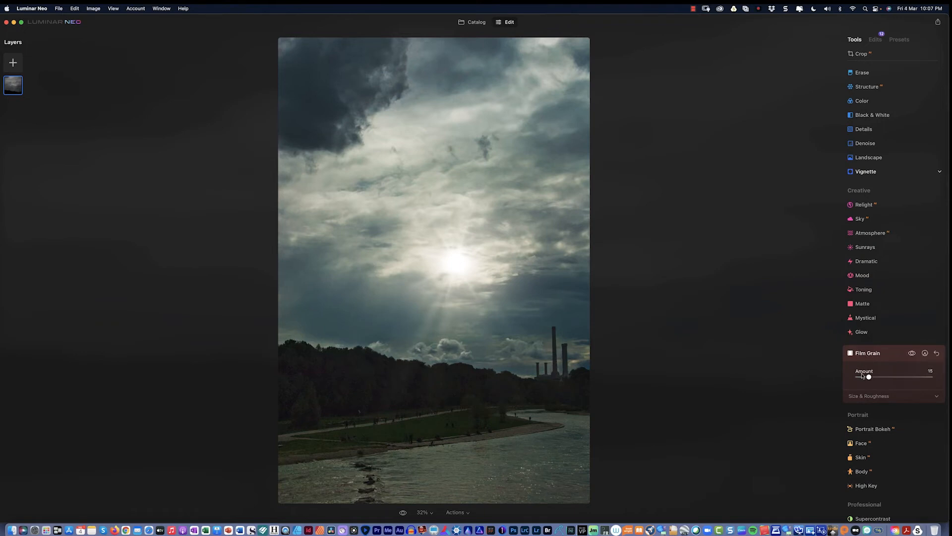
drag(867, 379, 850, 379)
click(863, 332)
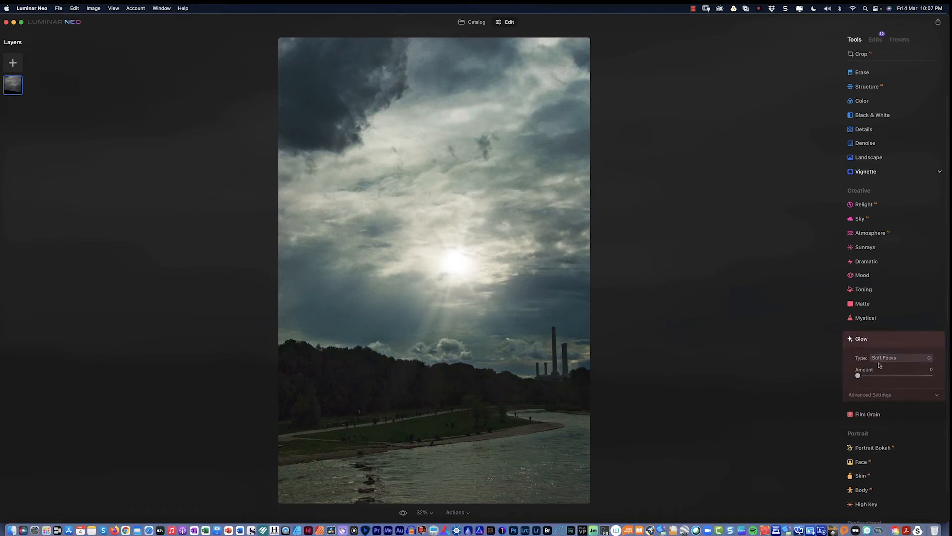
mouse_move(858, 375)
mouse_down()
mouse_move(879, 378)
mouse_move(854, 376)
mouse_up()
click(938, 24)
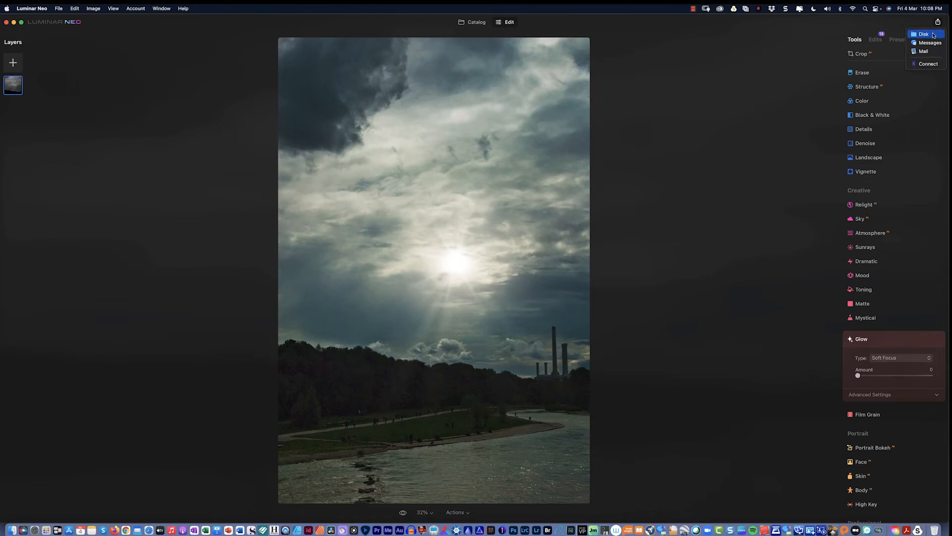
click(928, 64)
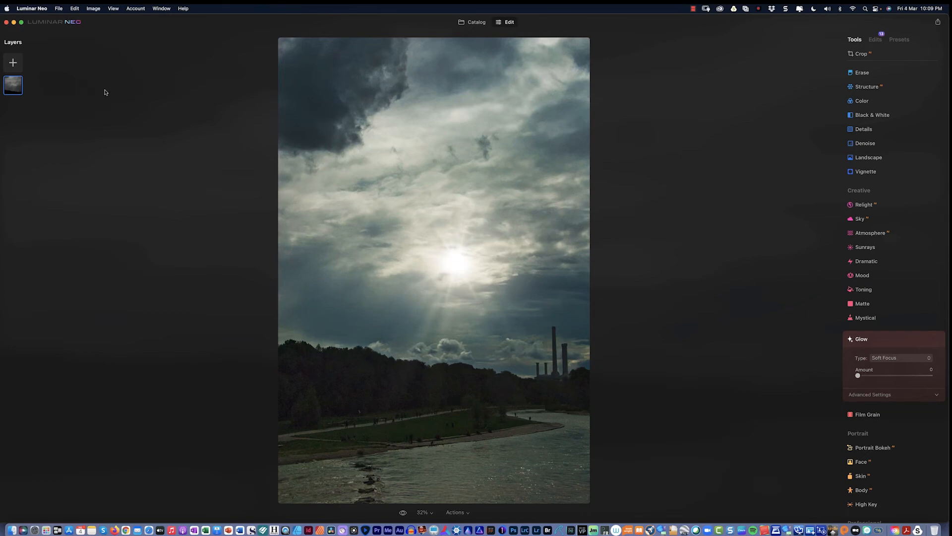
Add two Flares overlay layers in turn, remove each, and reopen the overlay gallery.
click(13, 64)
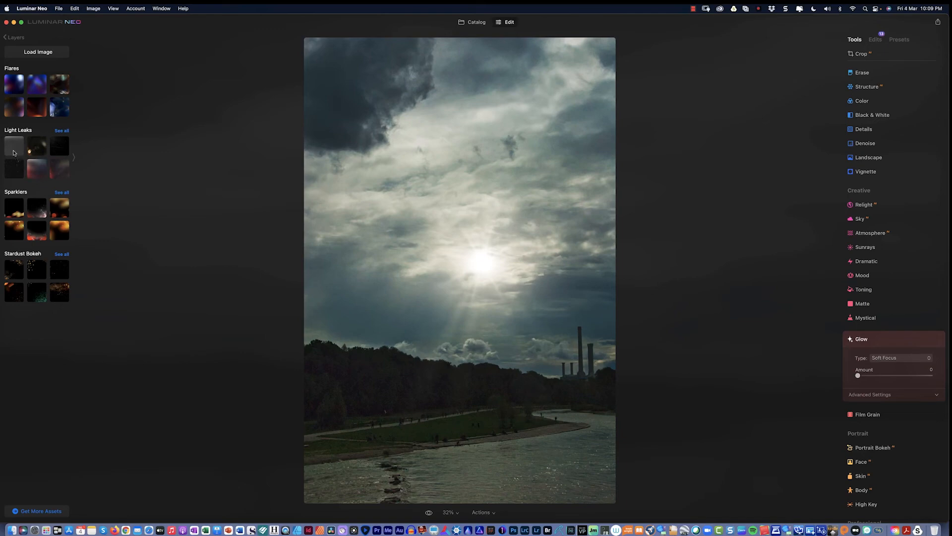
click(13, 92)
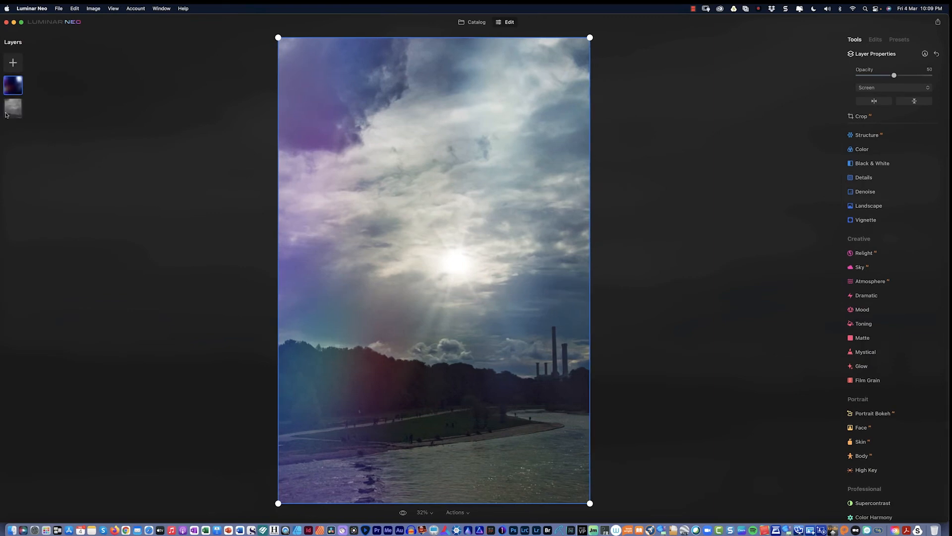
right_click(18, 85)
click(33, 95)
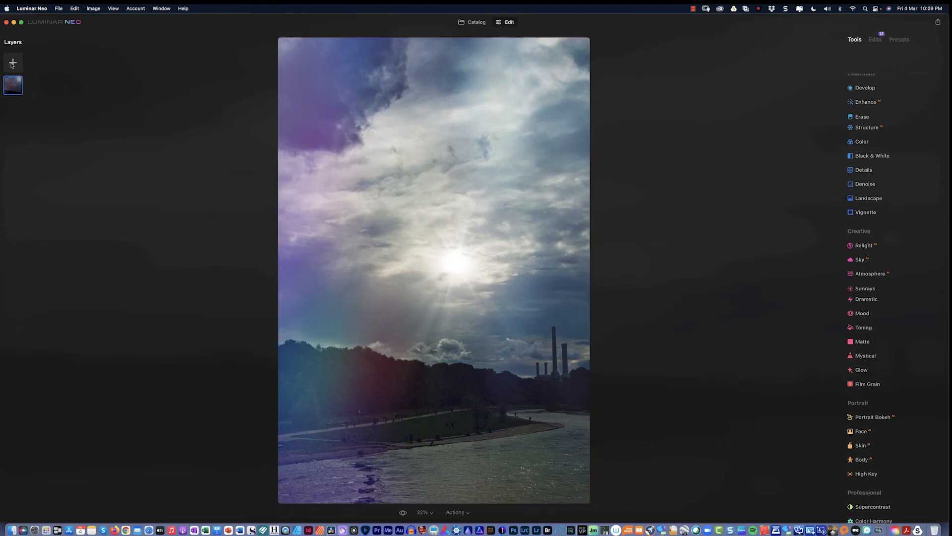
click(13, 64)
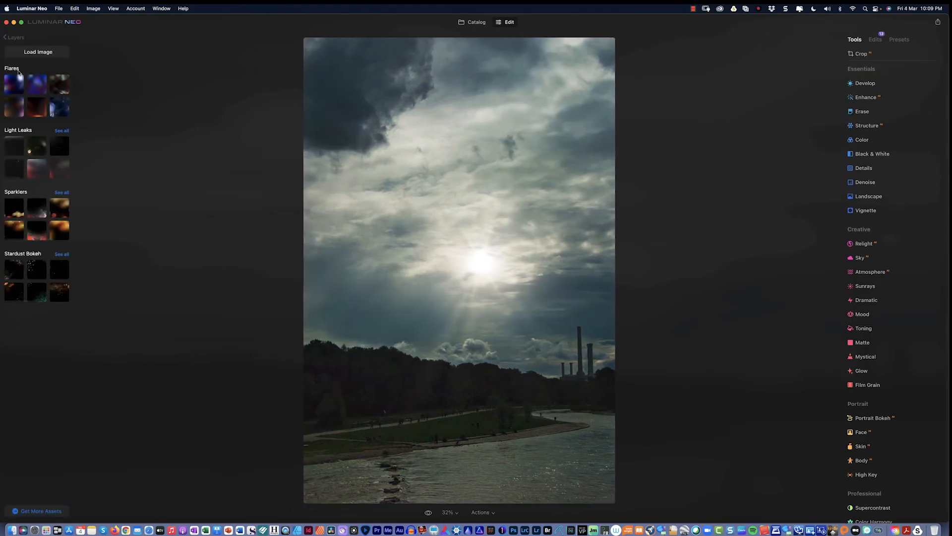
click(59, 99)
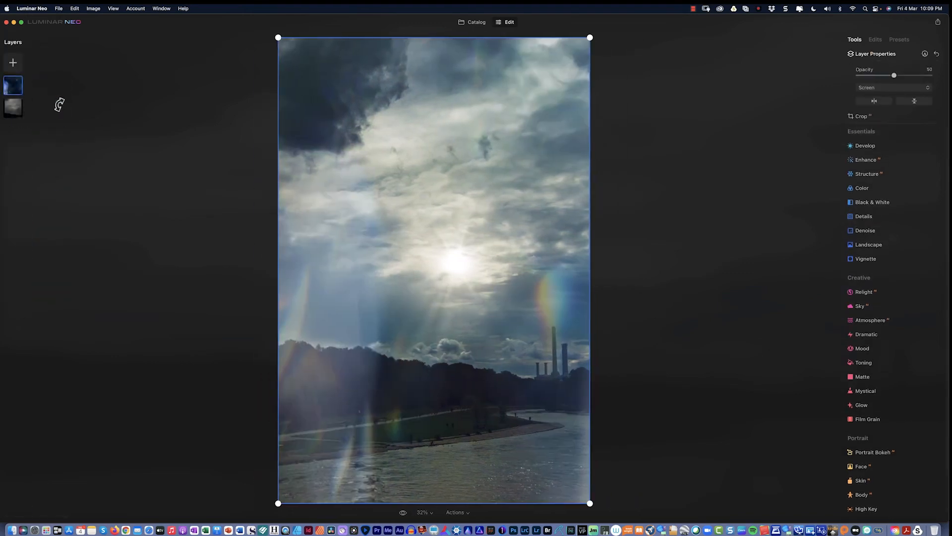
right_click(16, 81)
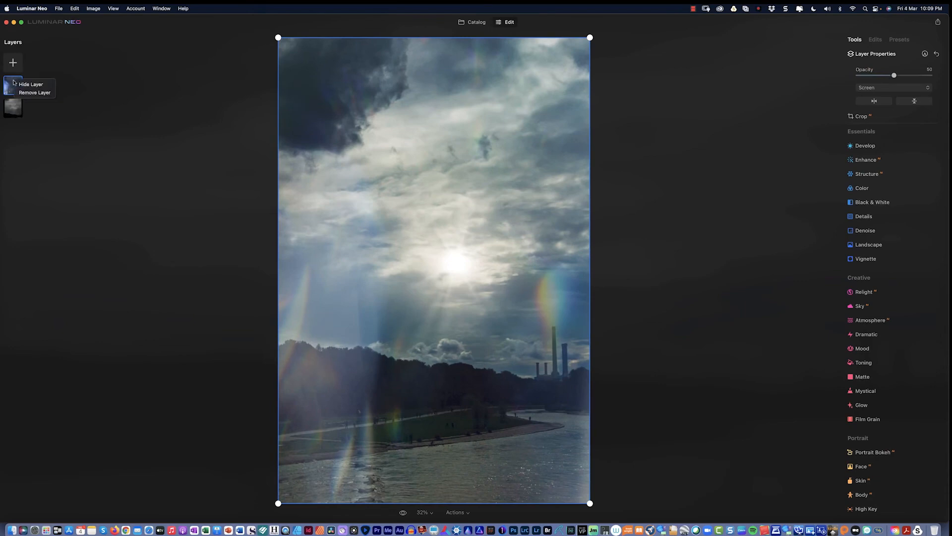
click(27, 93)
click(14, 63)
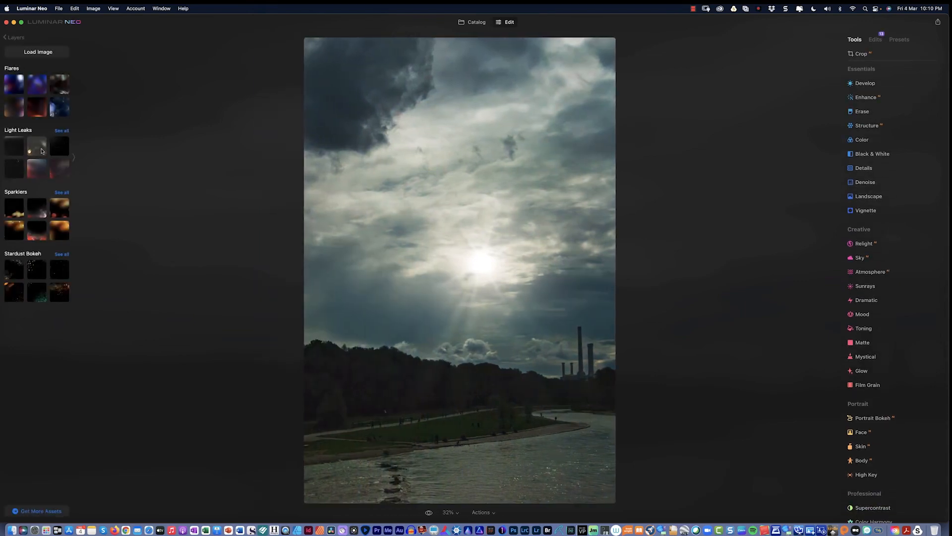
Add a Light Leaks overlay layer and lower its opacity to about 26.
click(41, 148)
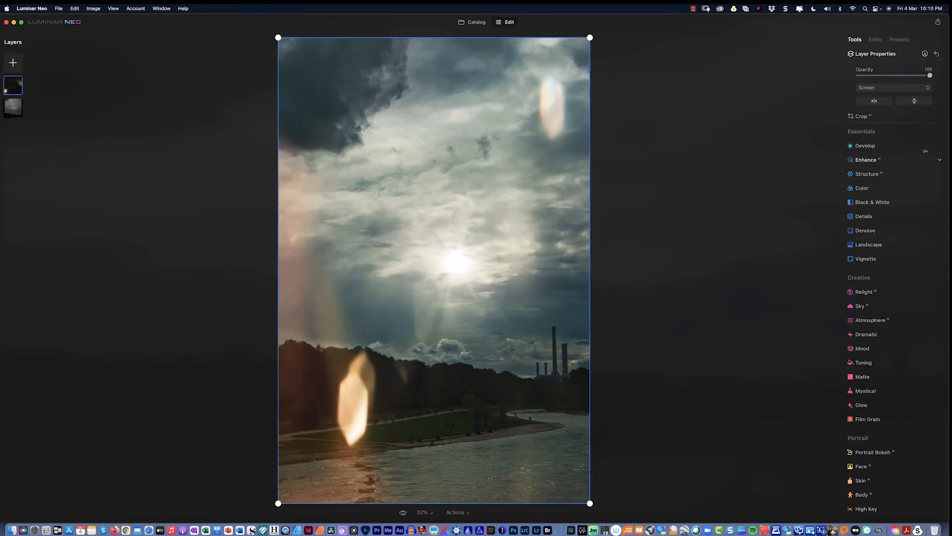
drag(930, 75, 877, 78)
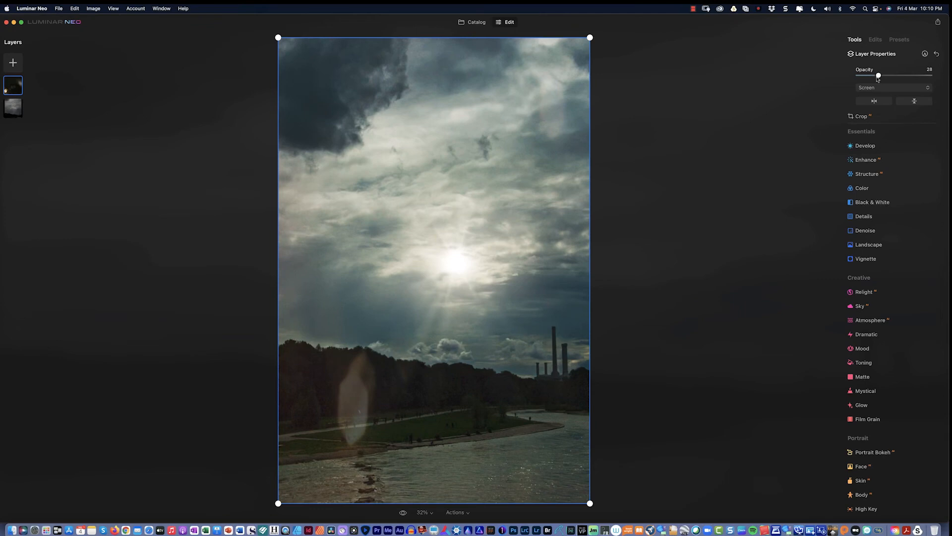
drag(877, 78, 879, 78)
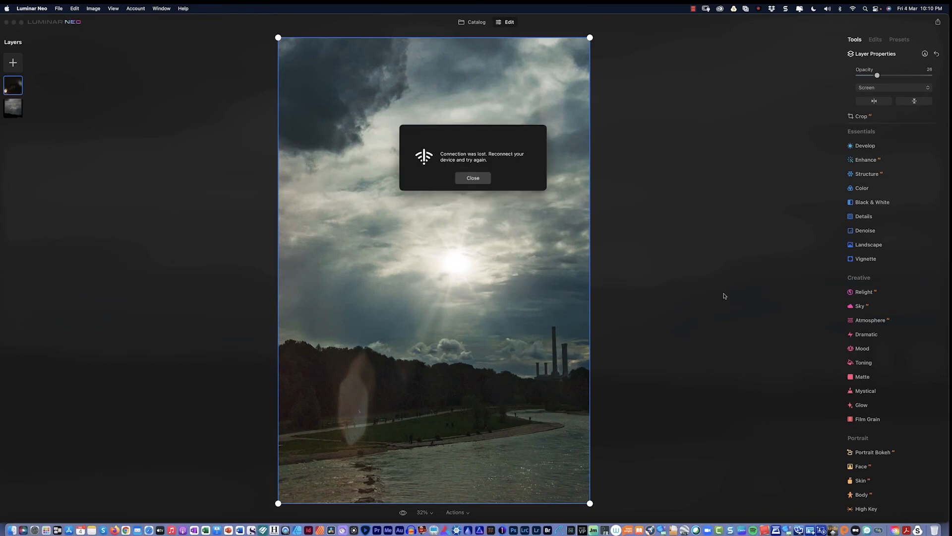
Close the Connection lost message, then open Export > Connect and dismiss its QR code dialog.
click(474, 183)
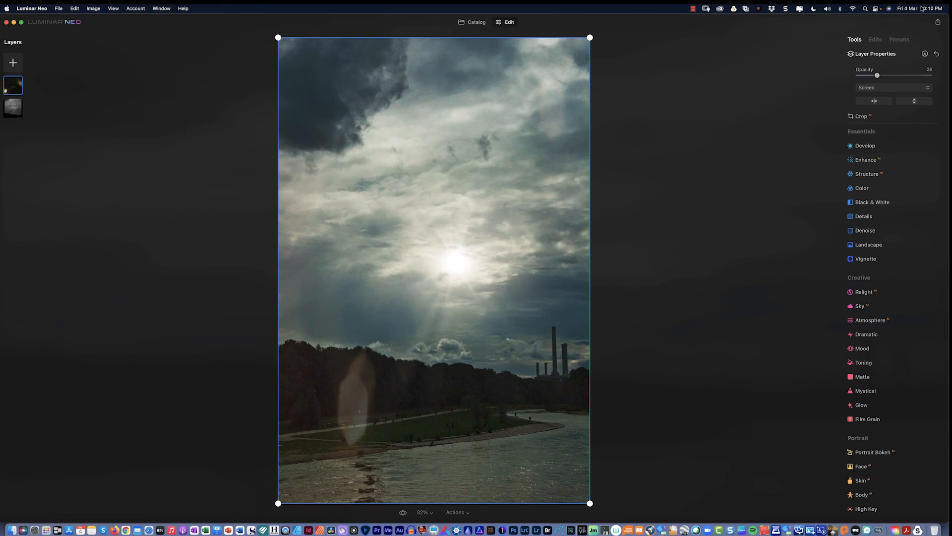
click(938, 22)
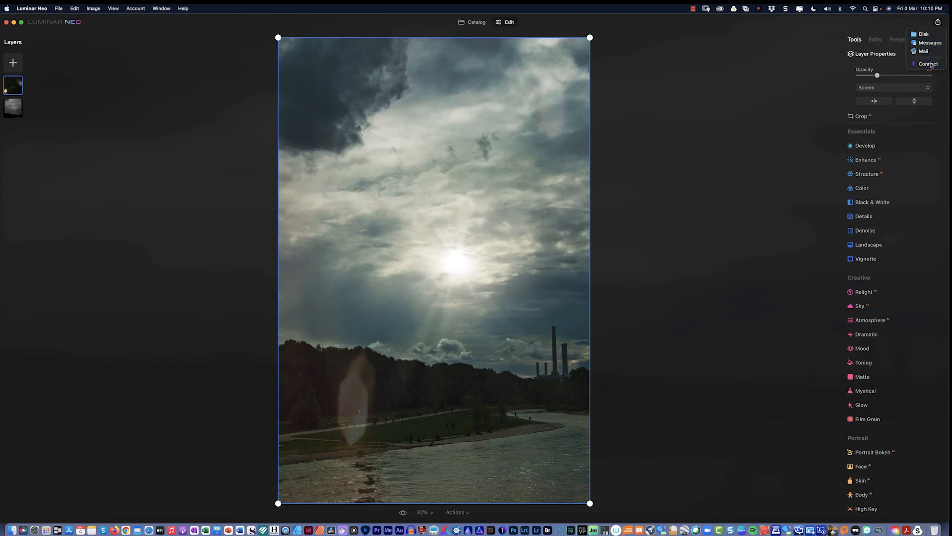
click(929, 64)
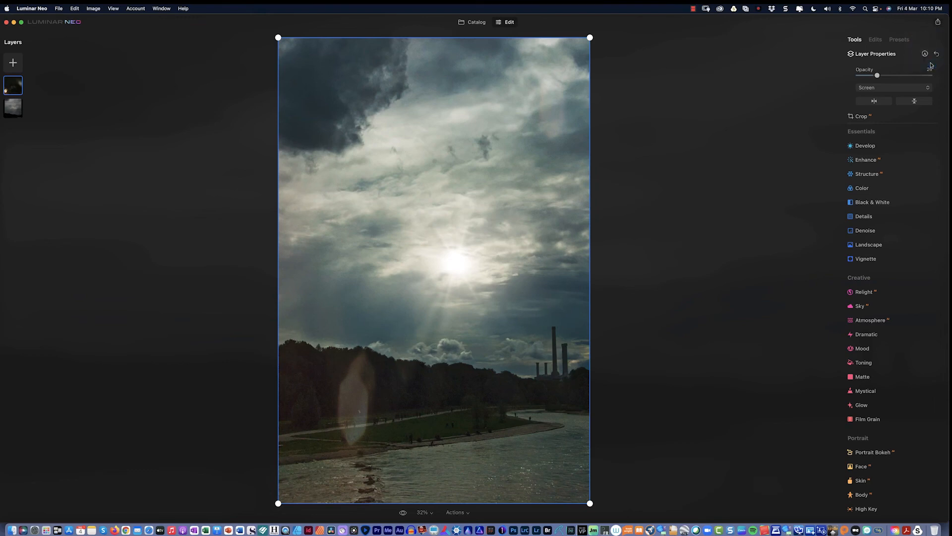
click(438, 63)
Open the Luminar Neo menu from the macOS menu bar.
click(24, 9)
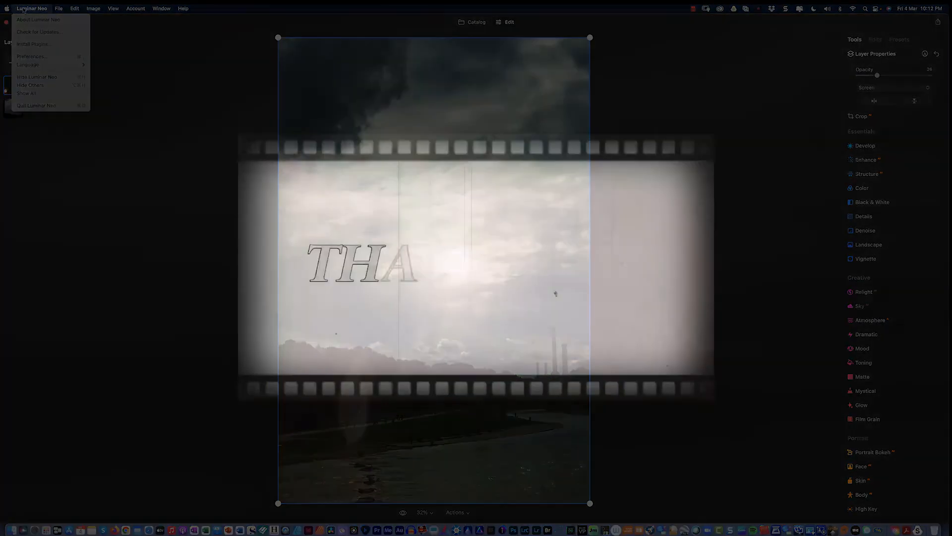